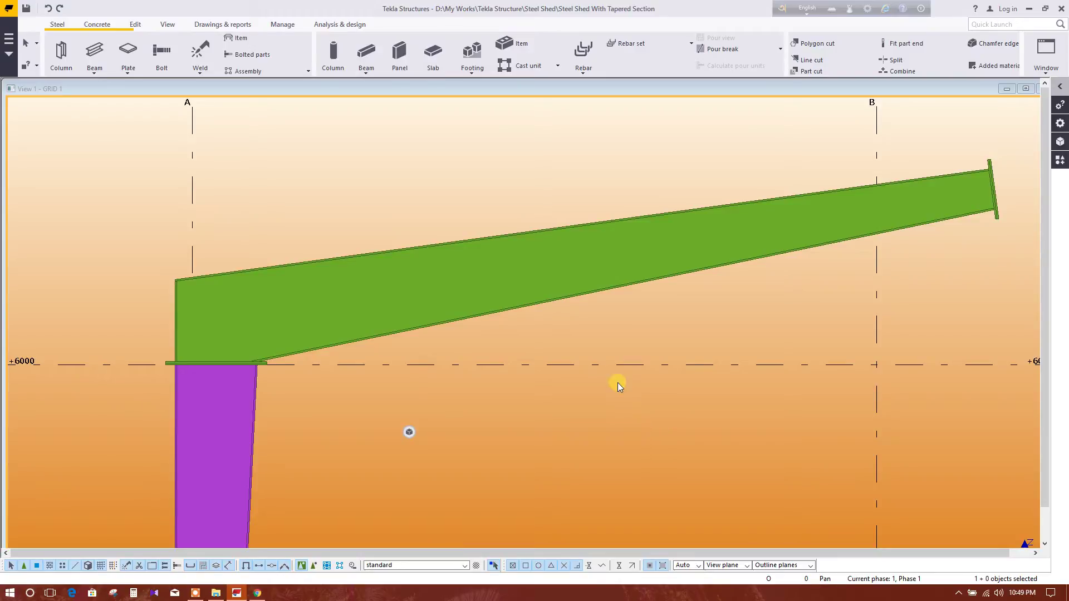
Model a steel beam about 655 mm long across the rafter's web, from the bottom-flange corner at the end plate to the top flange.
left_click(93, 73)
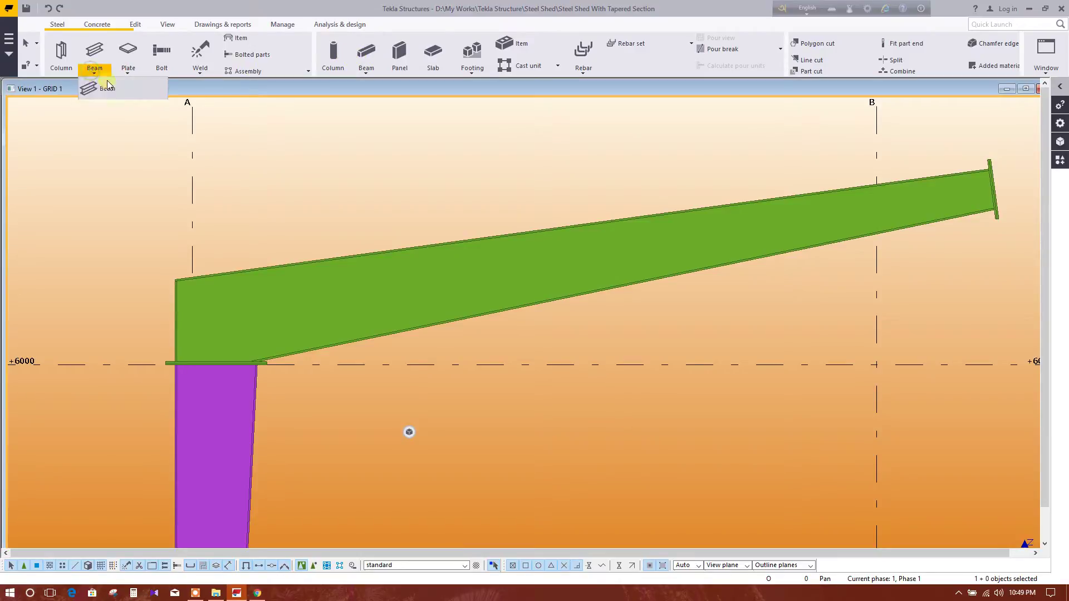
left_click(105, 88)
scroll(240, 367, "up", 1)
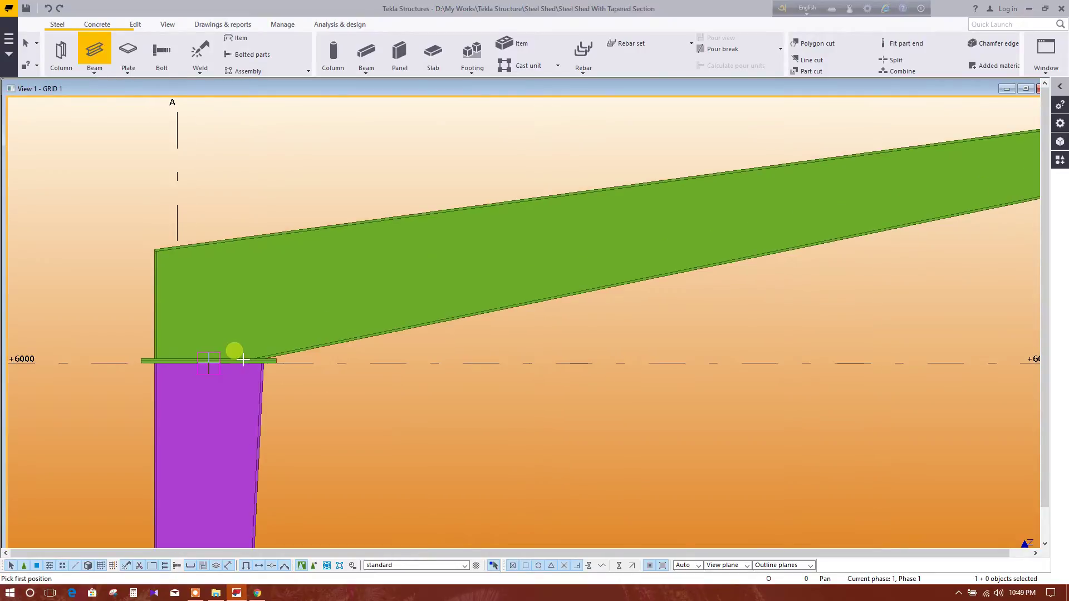
scroll(242, 359, "up", 3)
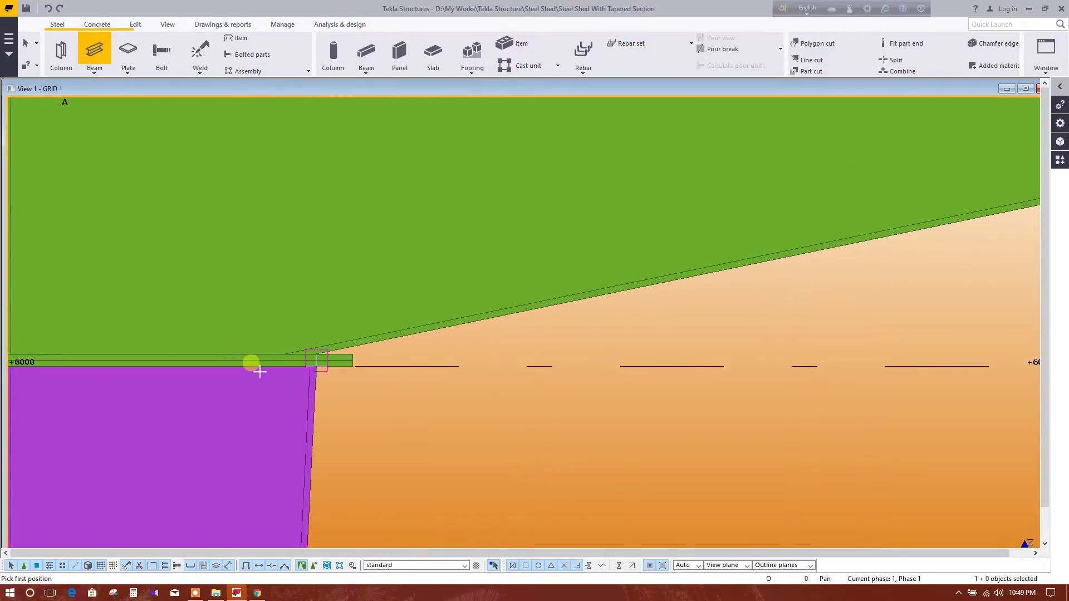
left_click(271, 319)
middle_click_drag(248, 229, 306, 393)
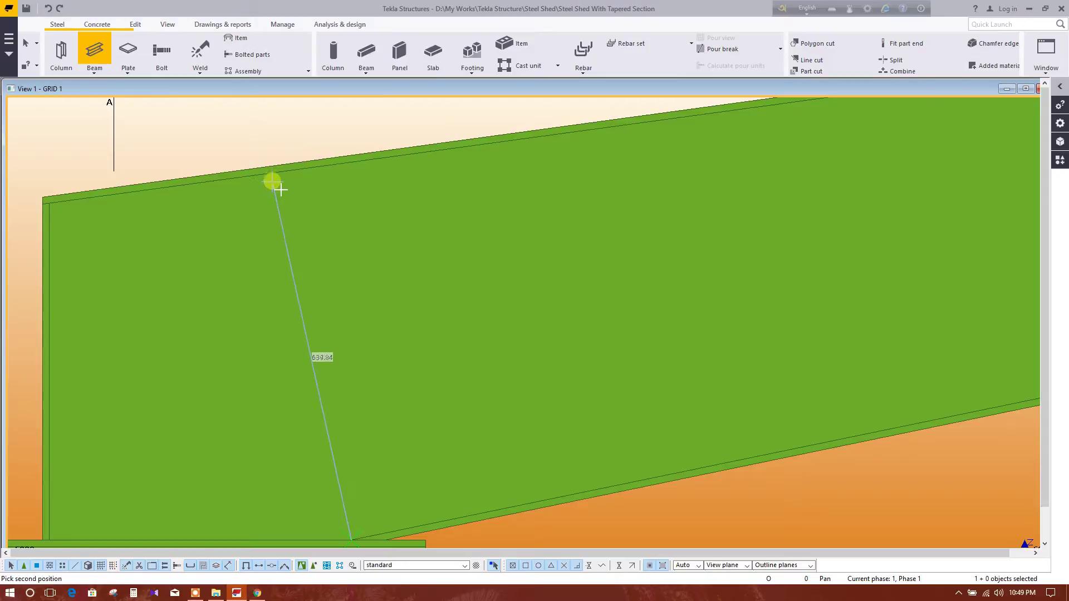
left_click(301, 168)
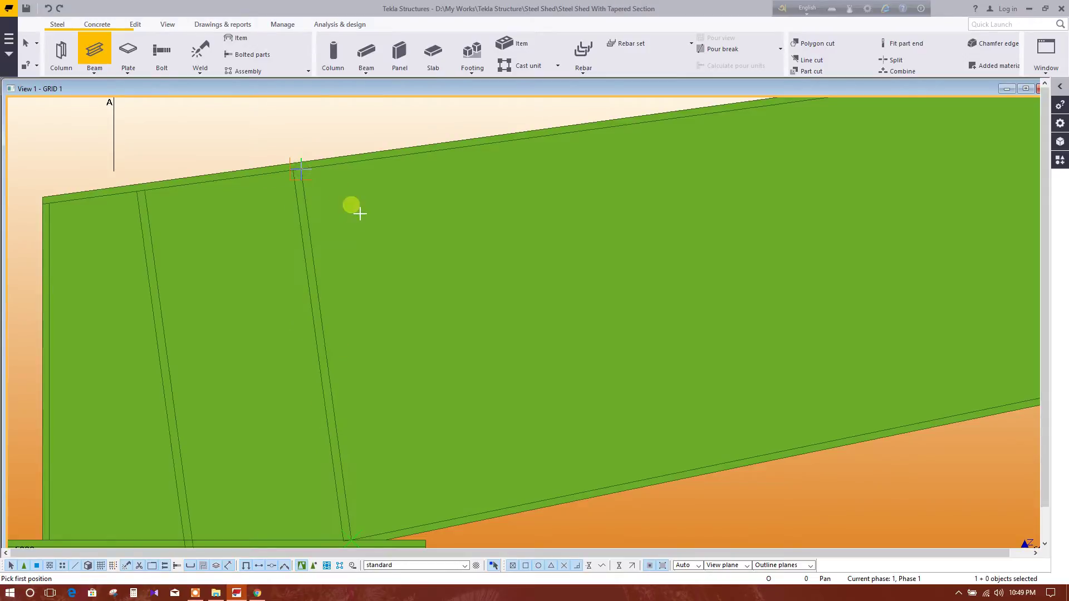
scroll(348, 243, "down", 4)
key("Escape")
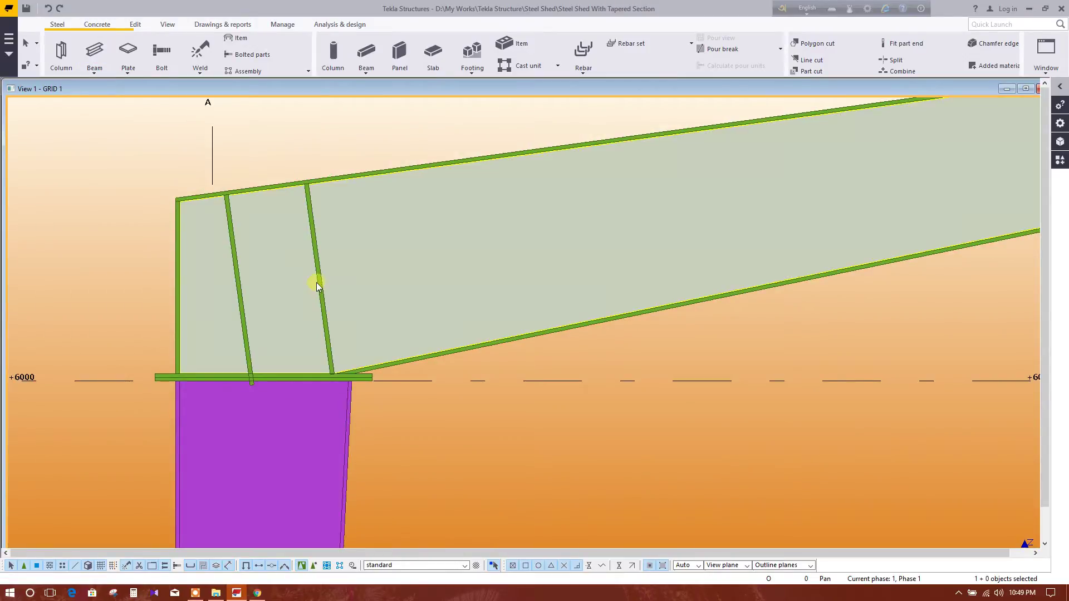
Set the new slanted beam's profile to PL10*145 and apply it to the part.
double_click(322, 286)
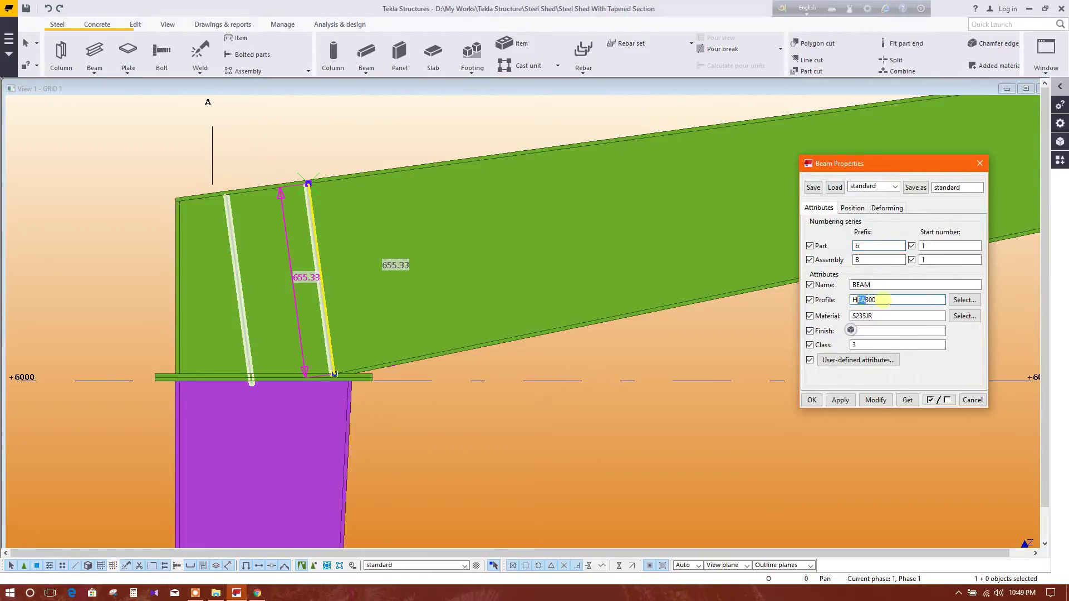
double_click(864, 299)
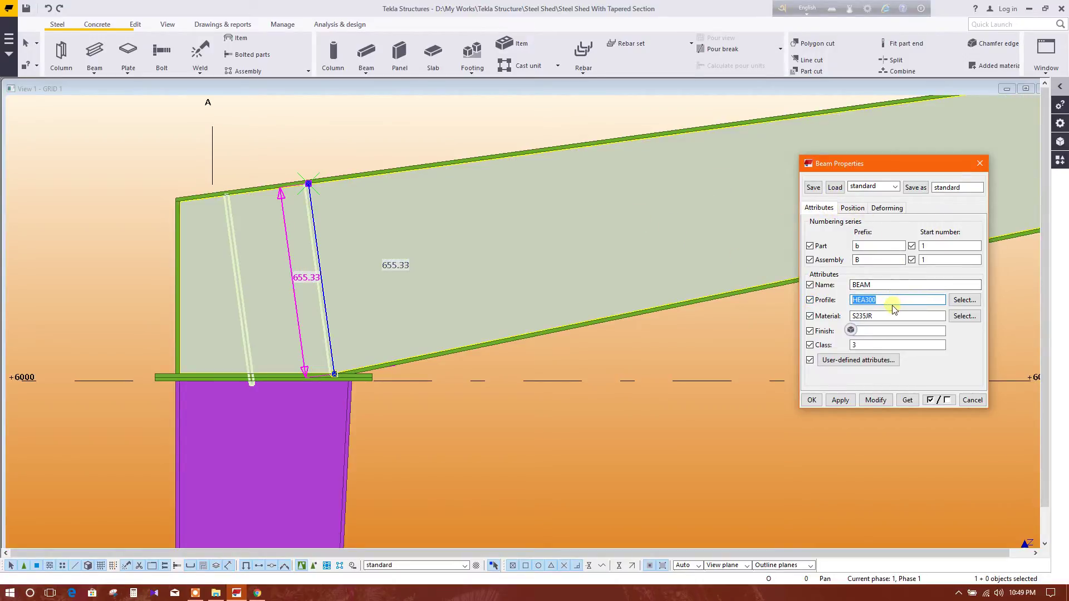
type("p")
left_click(882, 401)
left_click(281, 335)
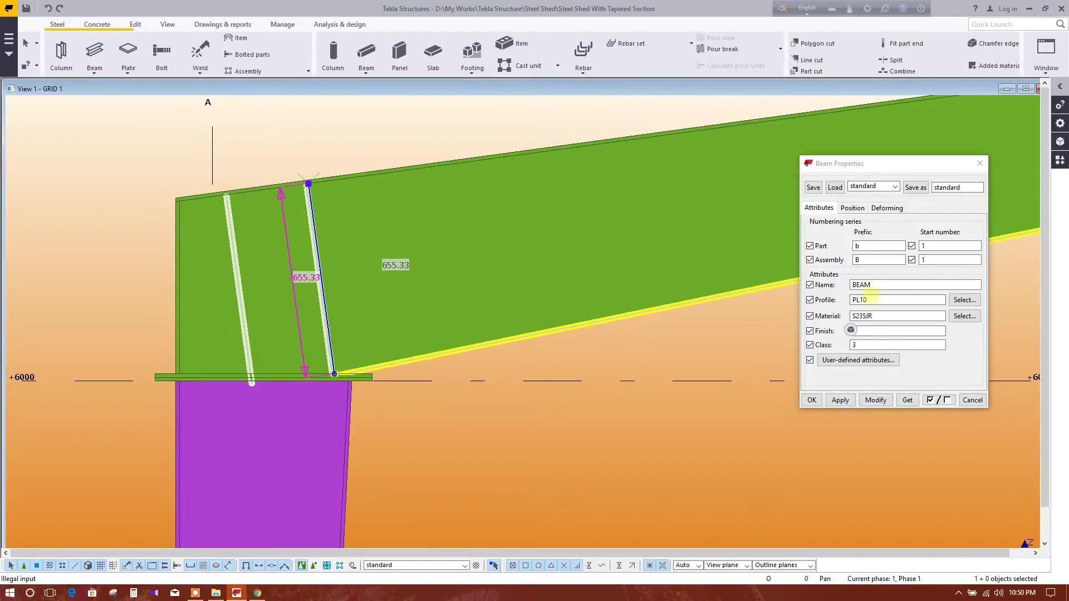
left_click(872, 299)
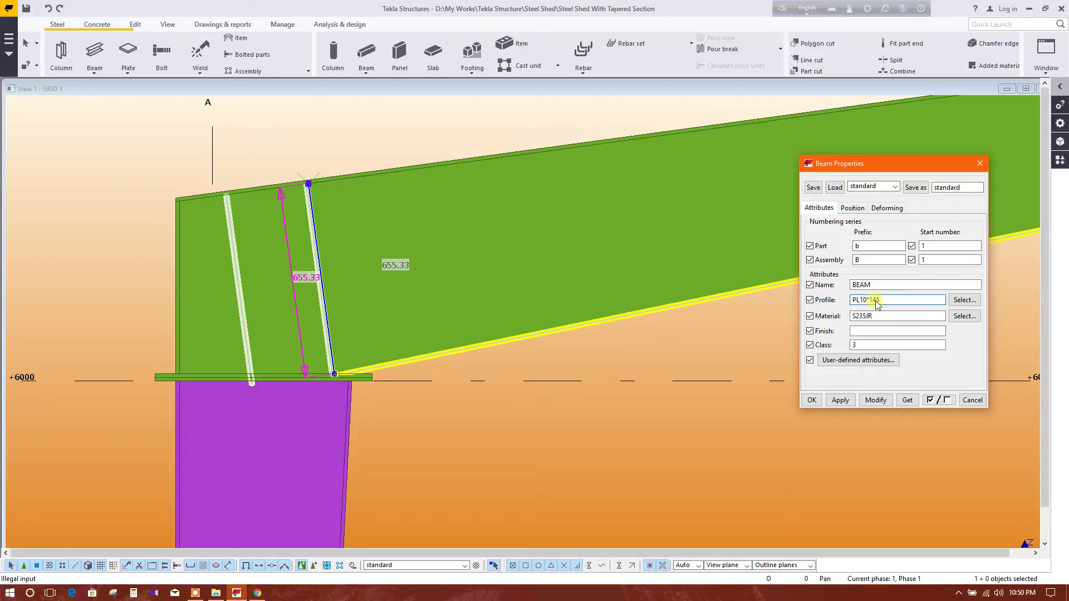
type("*145")
left_click(875, 399)
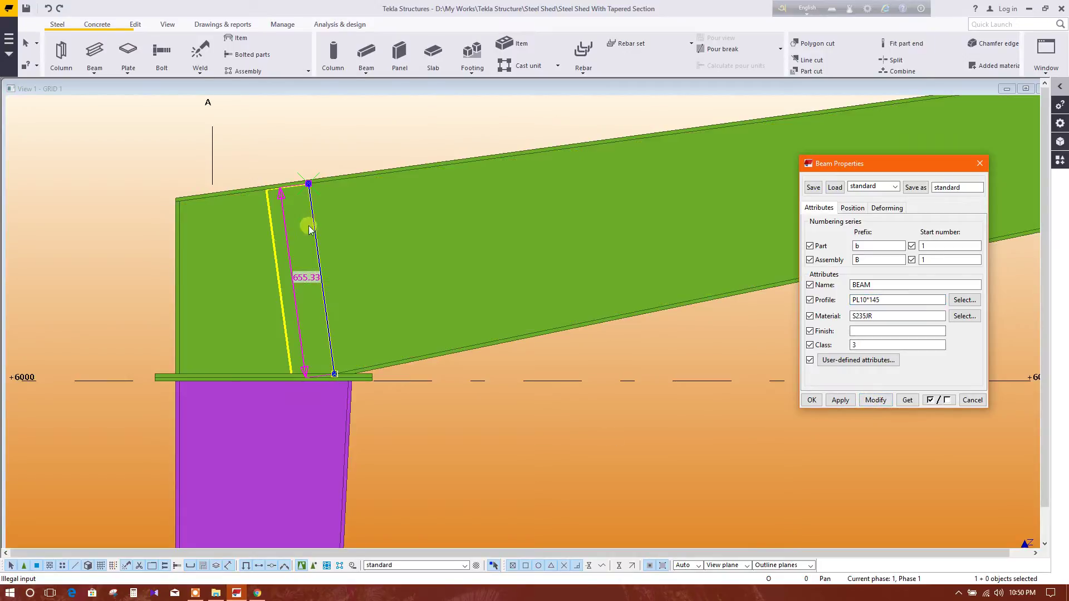
left_click(520, 426)
left_click(322, 278)
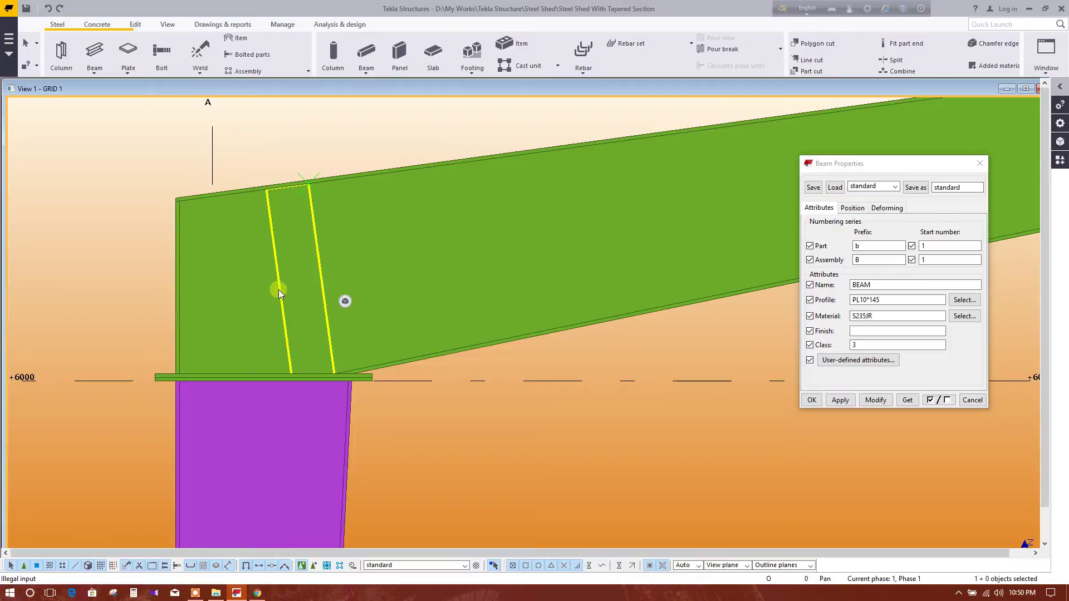
left_click(812, 400)
left_click(868, 223)
Switch to View 2 - 3d, showing the column-to-rafter joint with the new plate.
left_click(1045, 56)
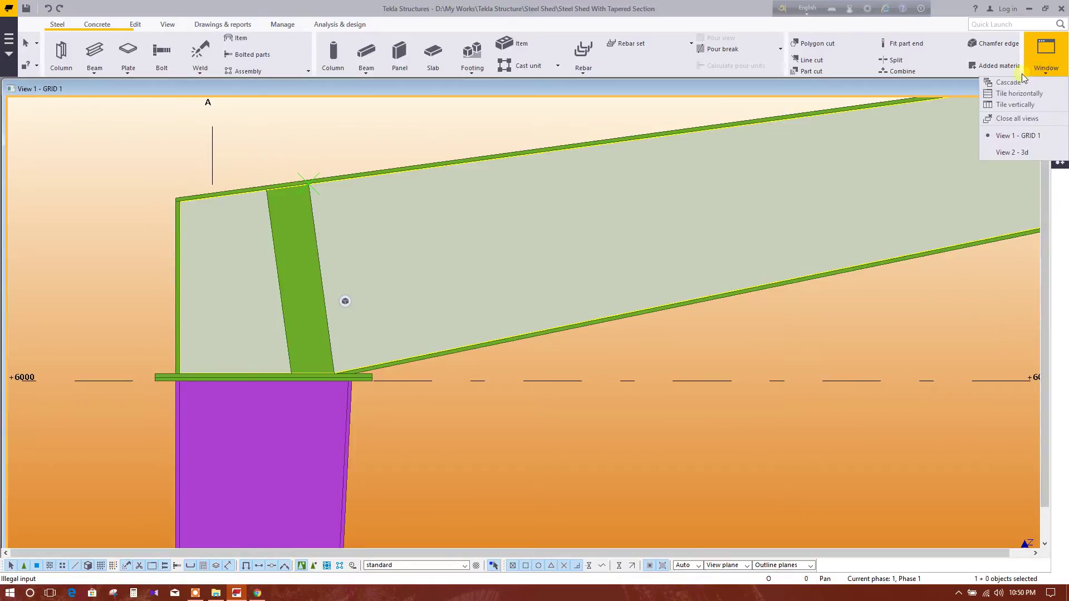
left_click(1012, 152)
middle_click_drag(338, 368, 660, 228)
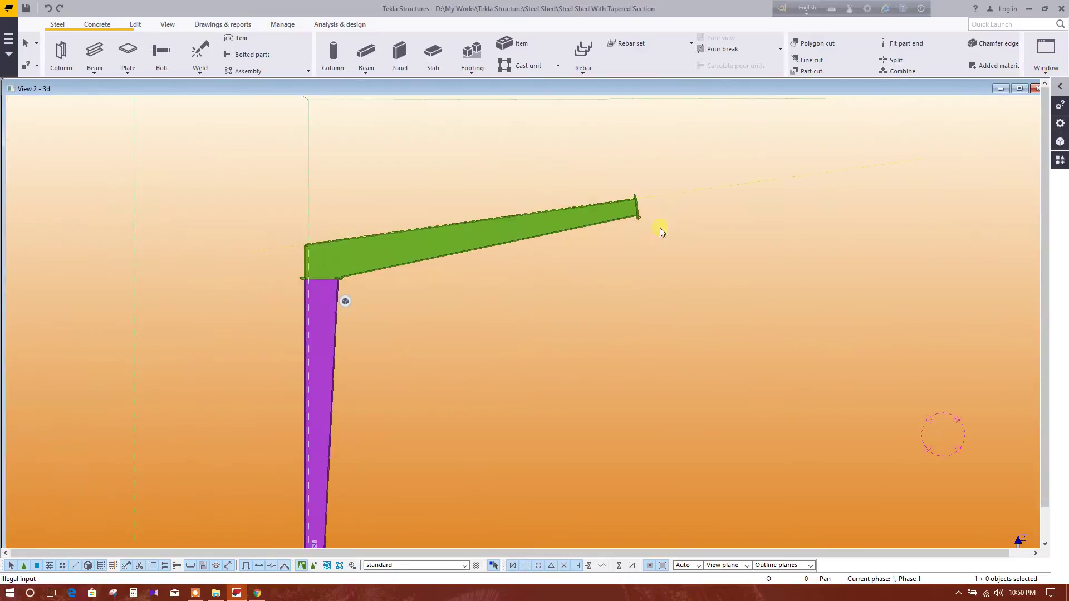
scroll(335, 292, "up", 2)
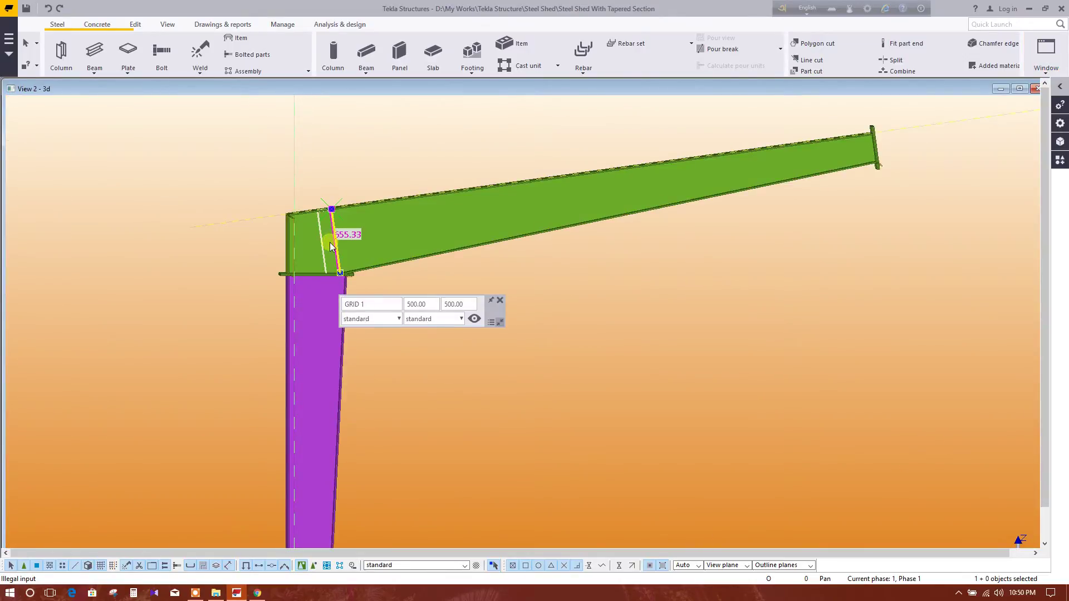
scroll(333, 239, "up", 2)
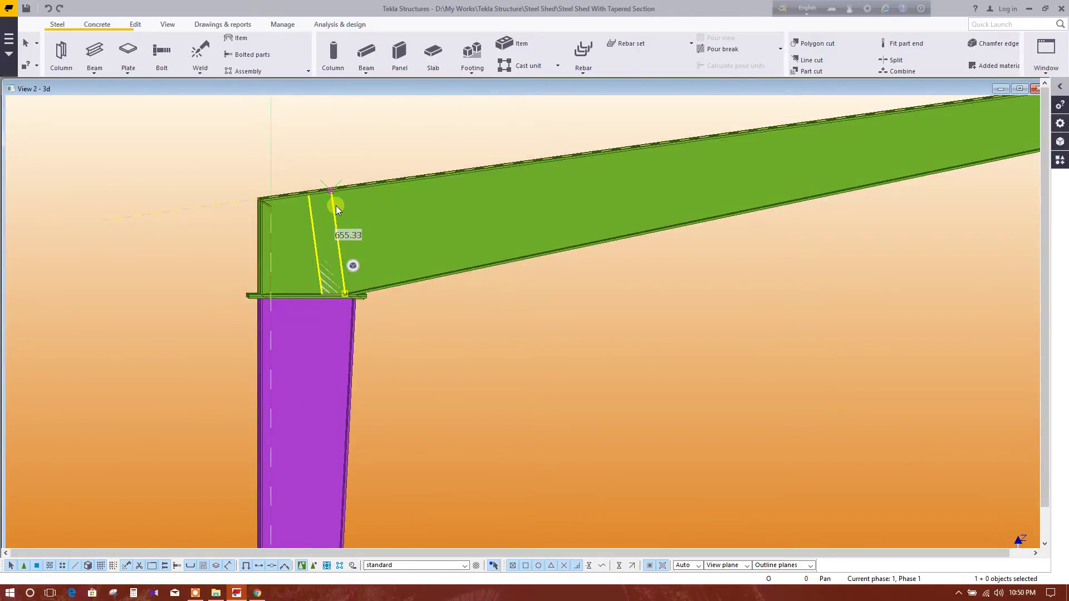
scroll(320, 215, "up", 2)
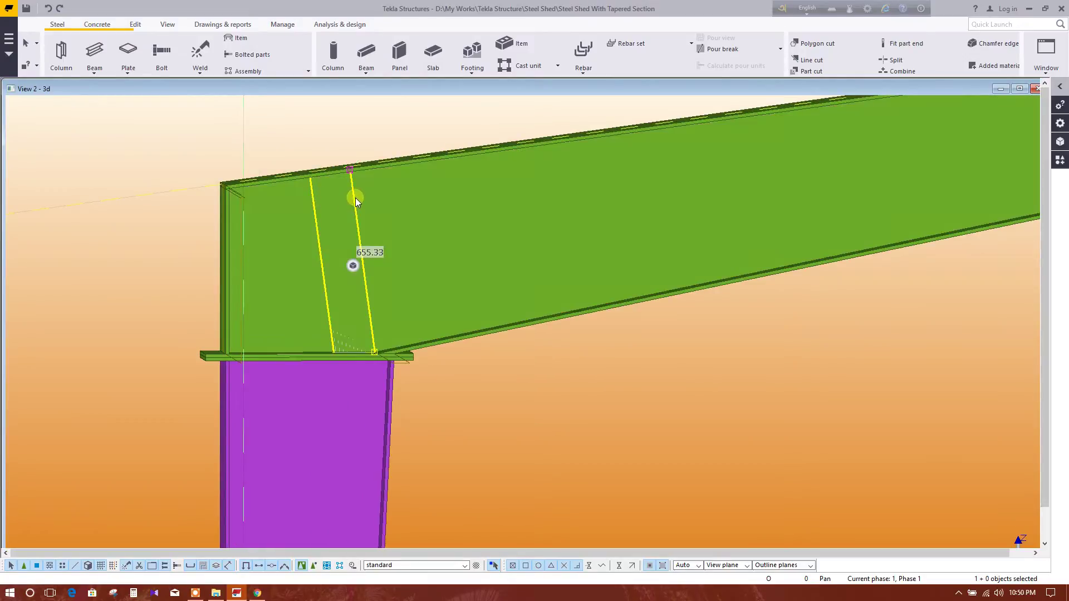
Set the PL10*145 plate's on-plane position to Right.
double_click(355, 198)
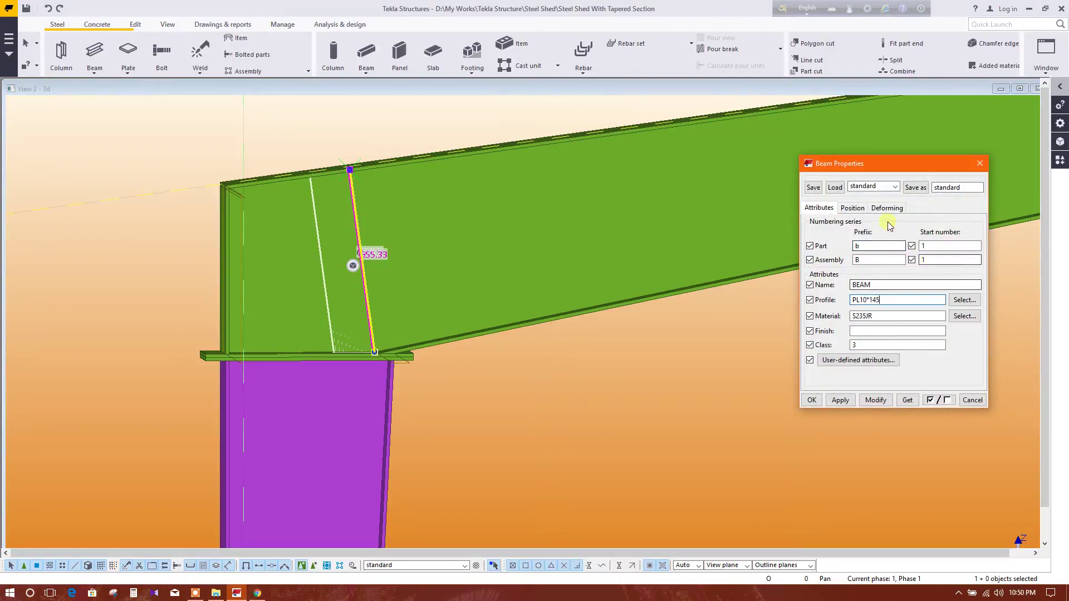
left_click(865, 211)
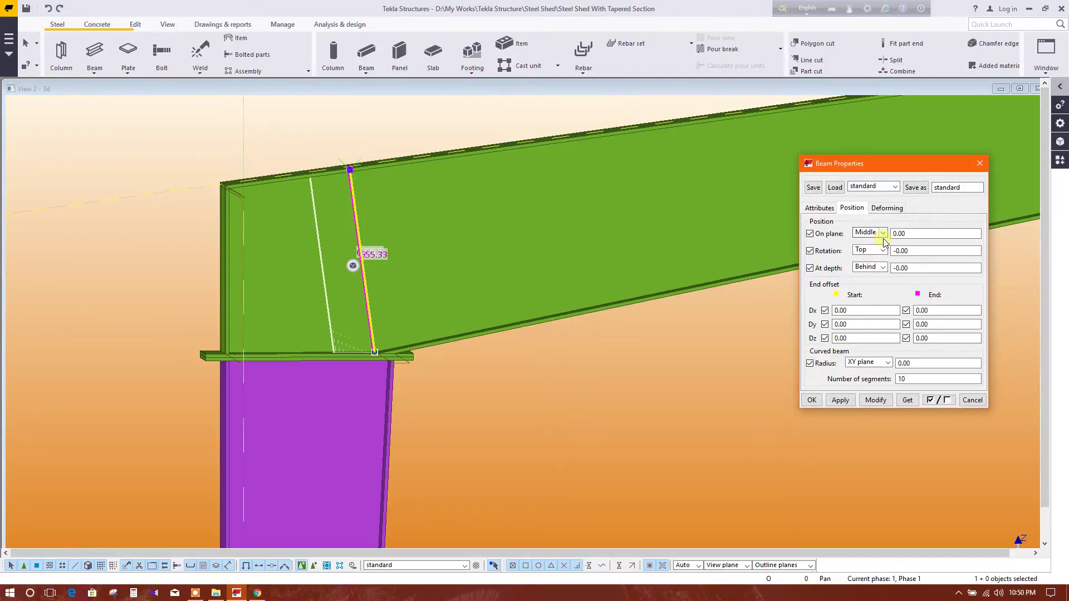
left_click(882, 233)
left_click(866, 249)
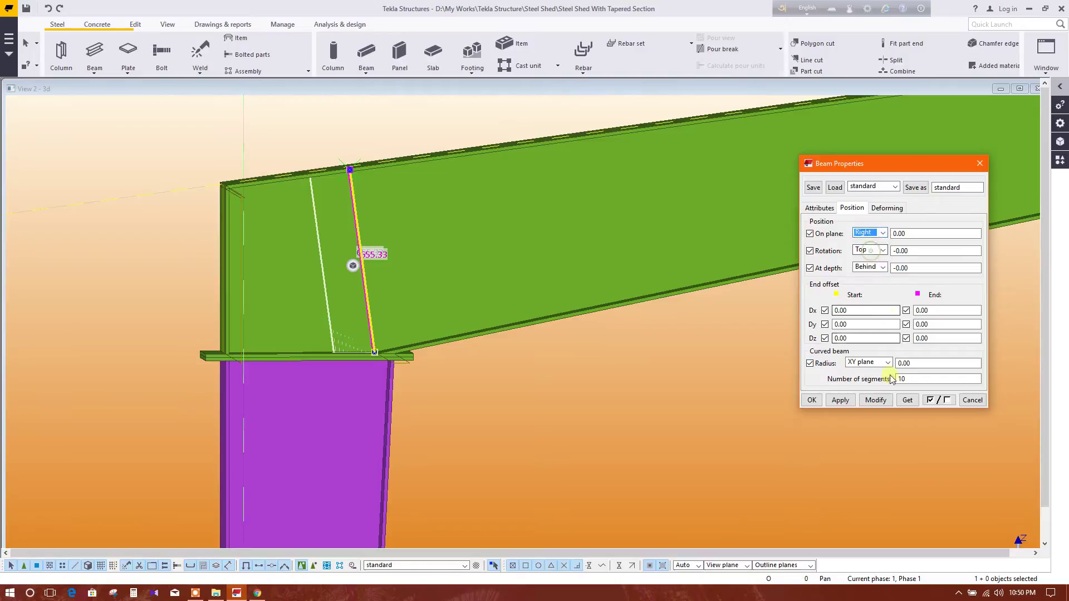
left_click(875, 401)
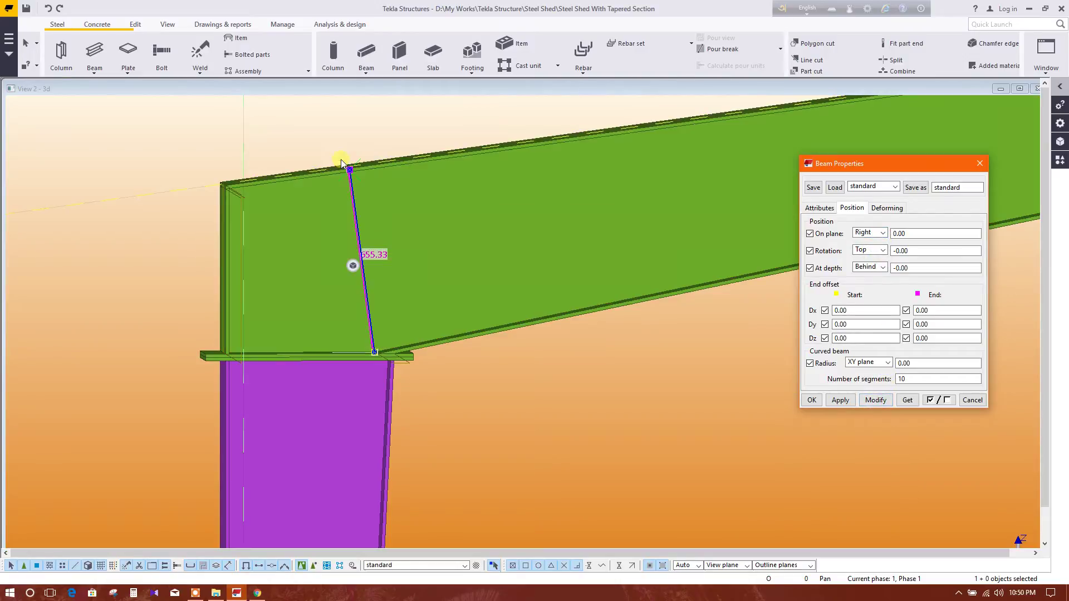
left_click(708, 439)
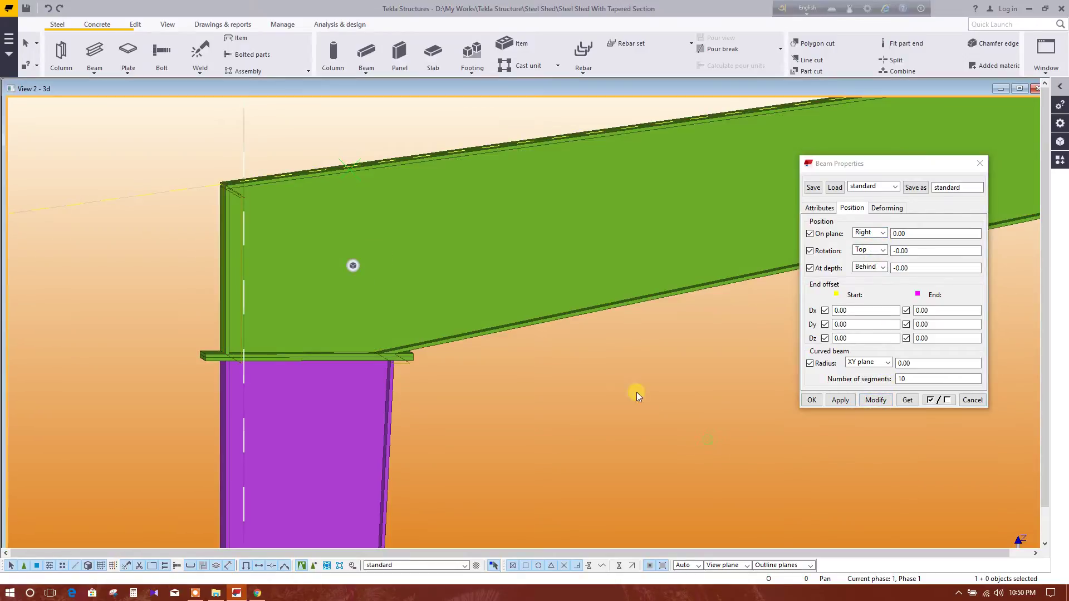
left_click(811, 400)
Set the view's rotation point on the rafter web above the column and examine the plate from the opposite side.
scroll(675, 393, "down", 2)
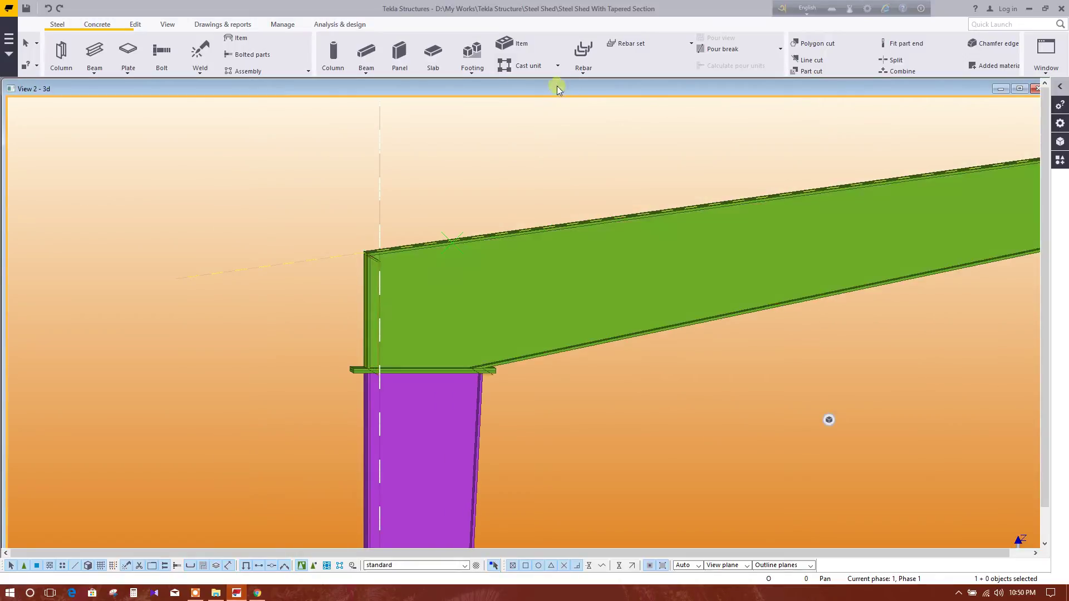
left_click(167, 24)
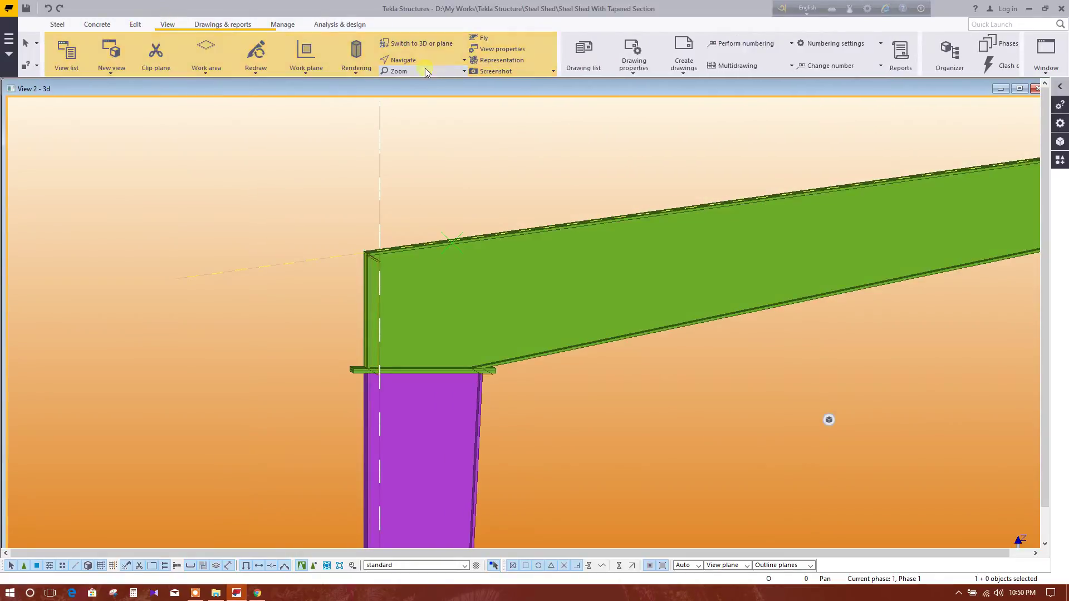
left_click(463, 70)
left_click(425, 110)
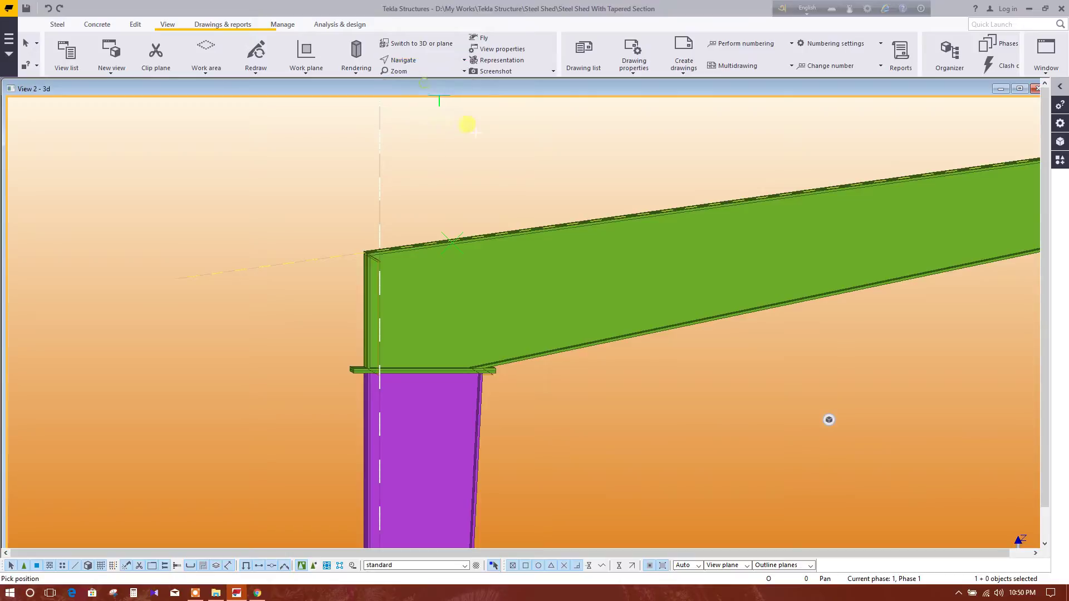
left_click(420, 302)
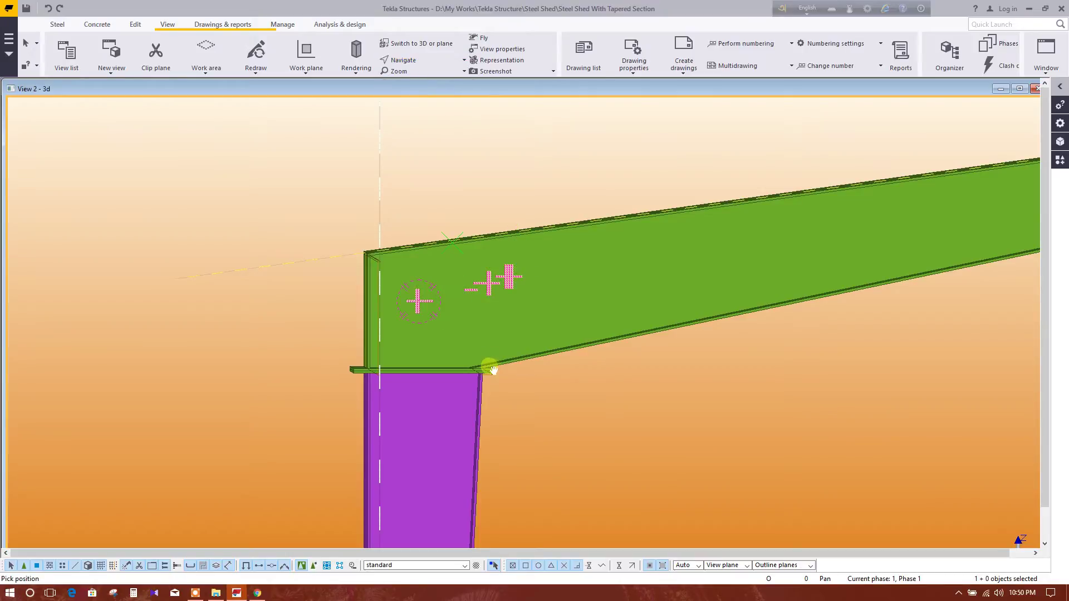
middle_click_drag(493, 370, 842, 382)
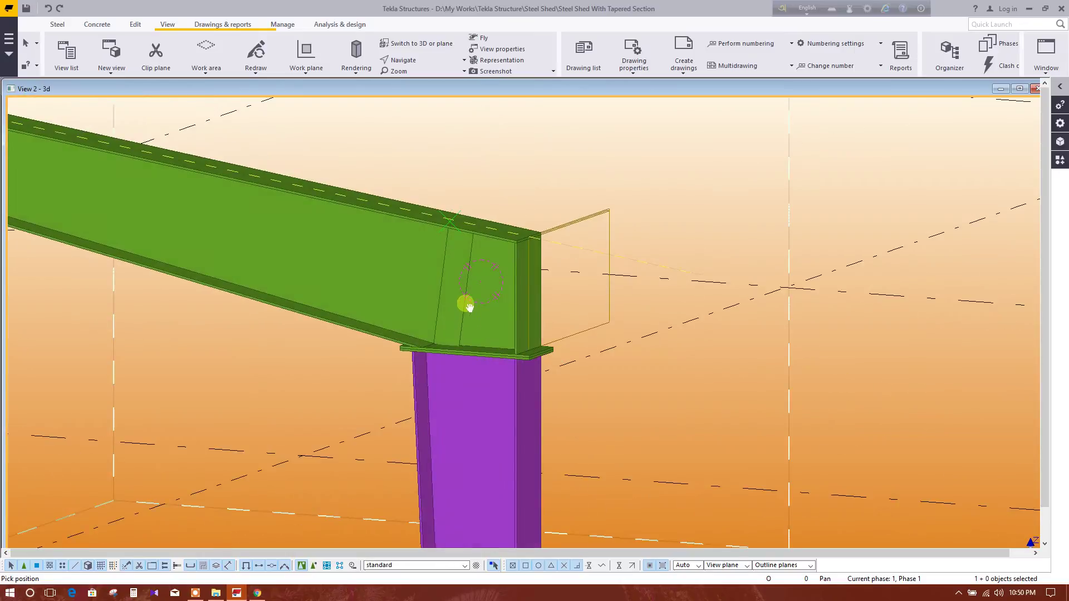
scroll(450, 271, "up", 7)
key("Escape")
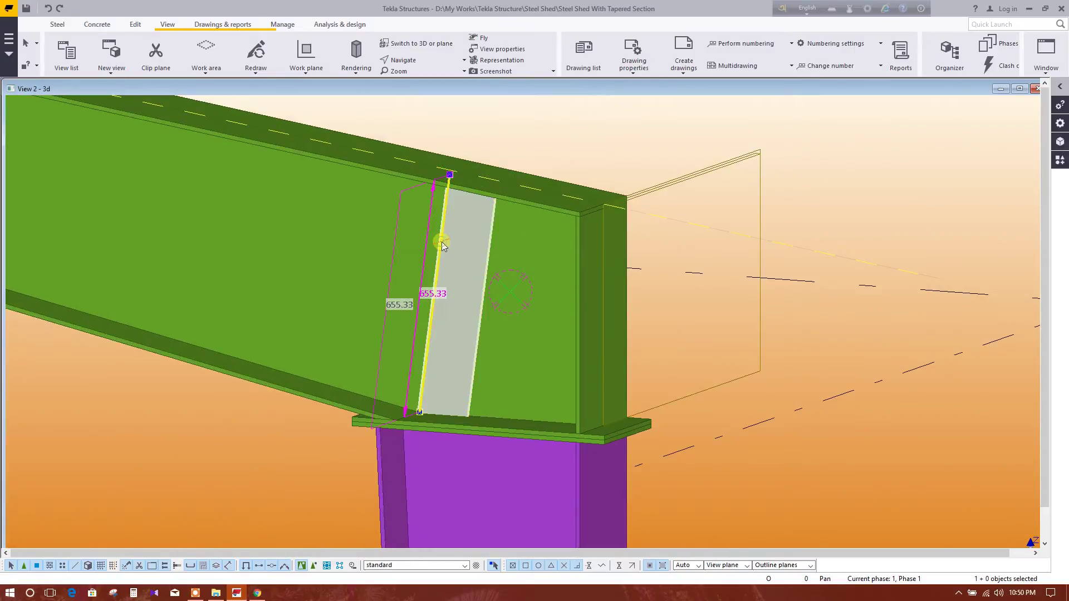
Set the PL10*145 plate's on-plane position to Left, keeping its rotation at Top.
double_click(442, 242)
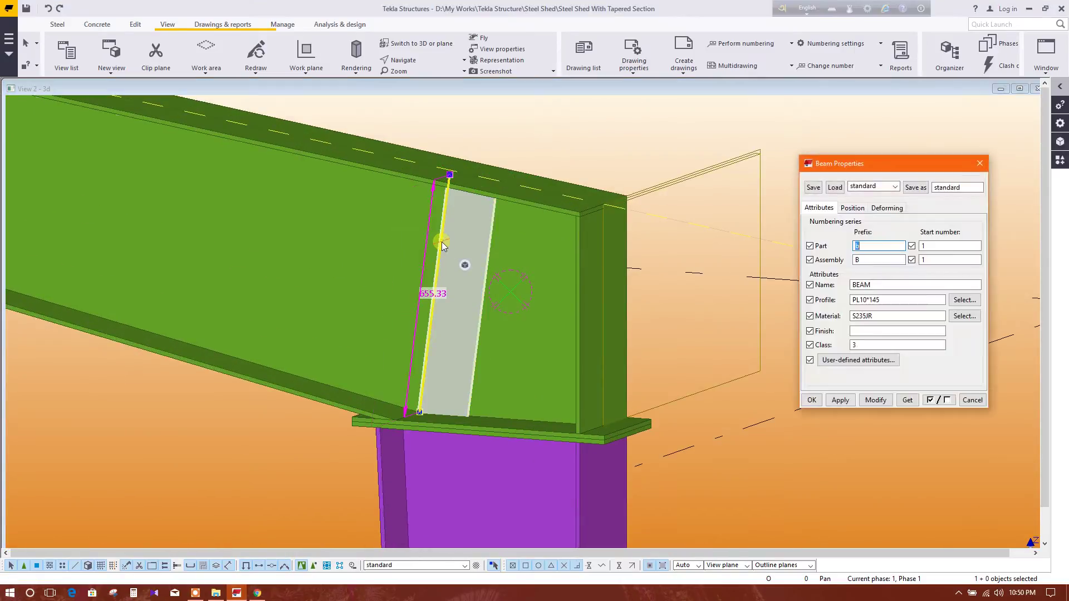
left_click(857, 208)
left_click(879, 232)
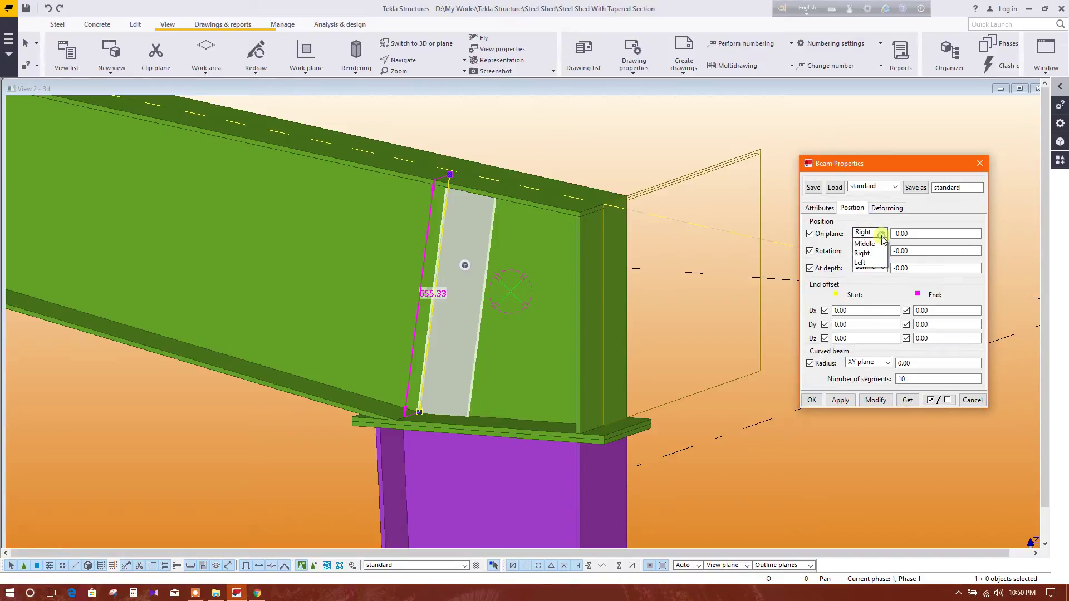
left_click(875, 260)
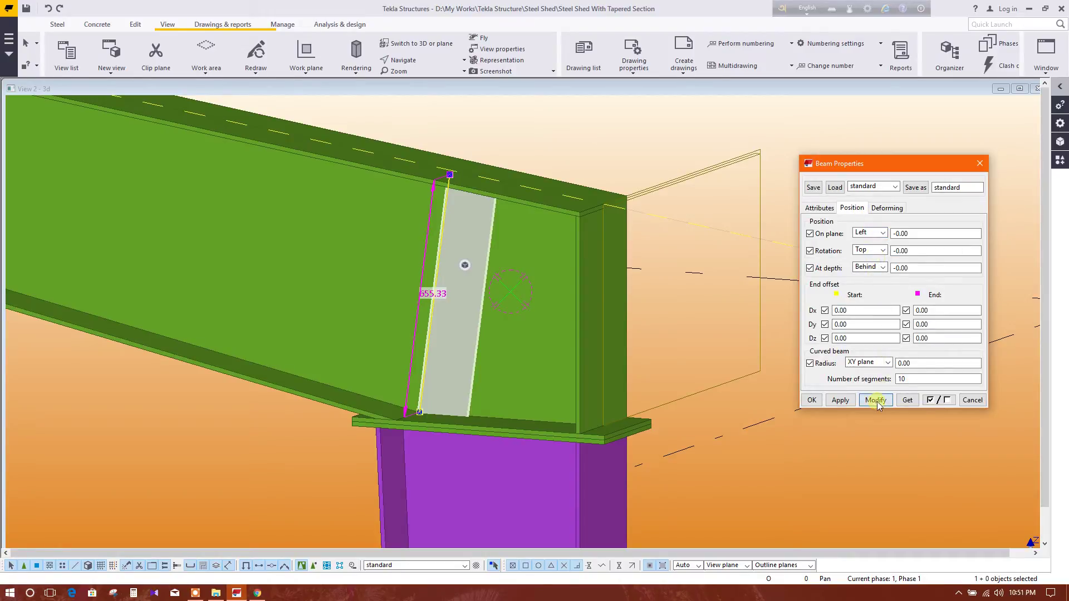
left_click(875, 401)
left_click(875, 251)
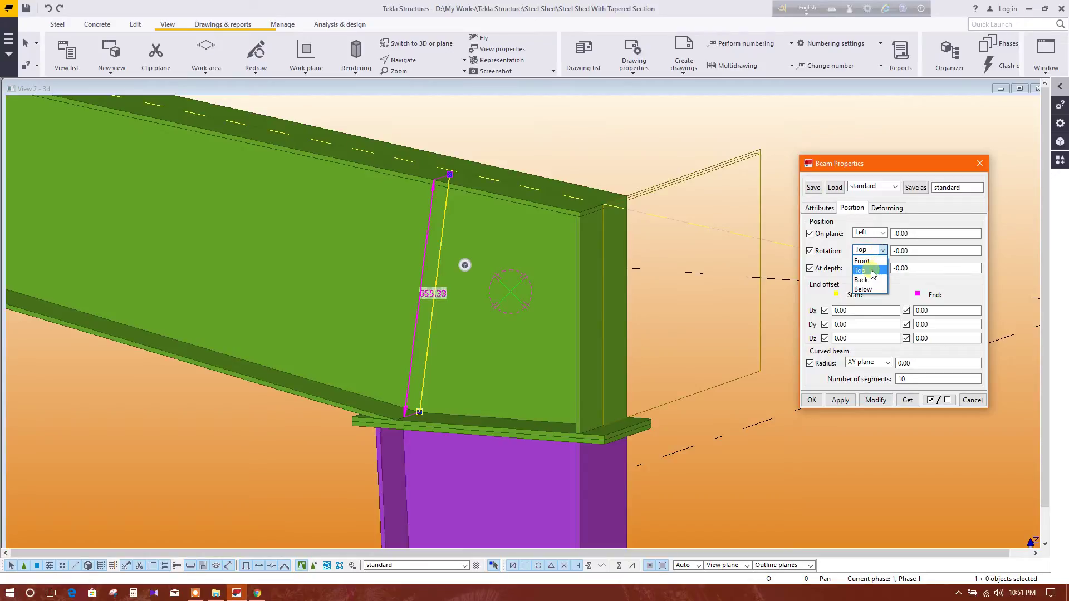
left_click(873, 271)
left_click(648, 166)
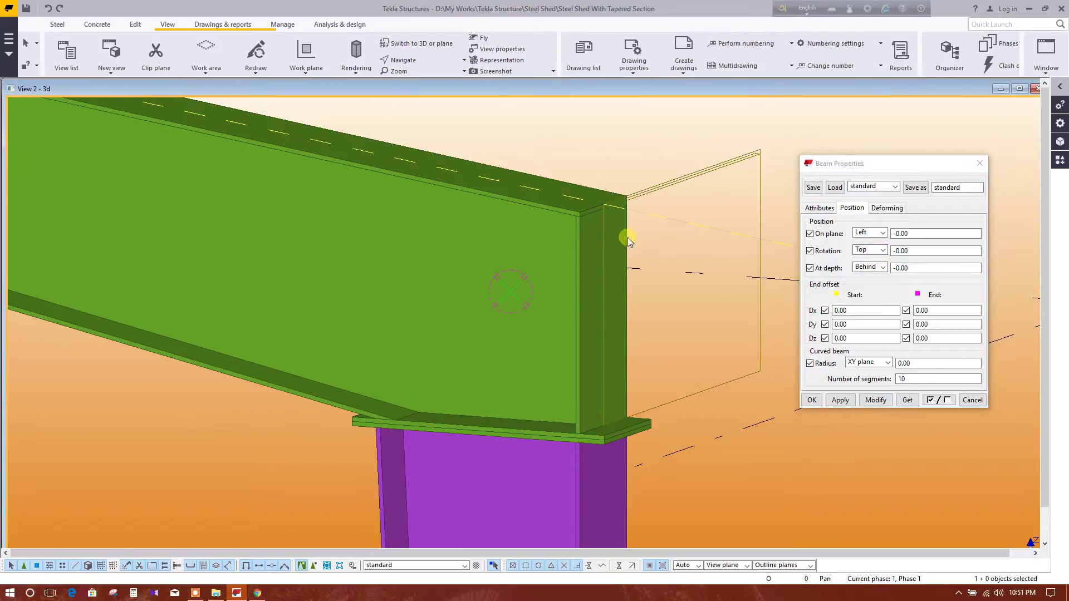
scroll(603, 280, "down", 2)
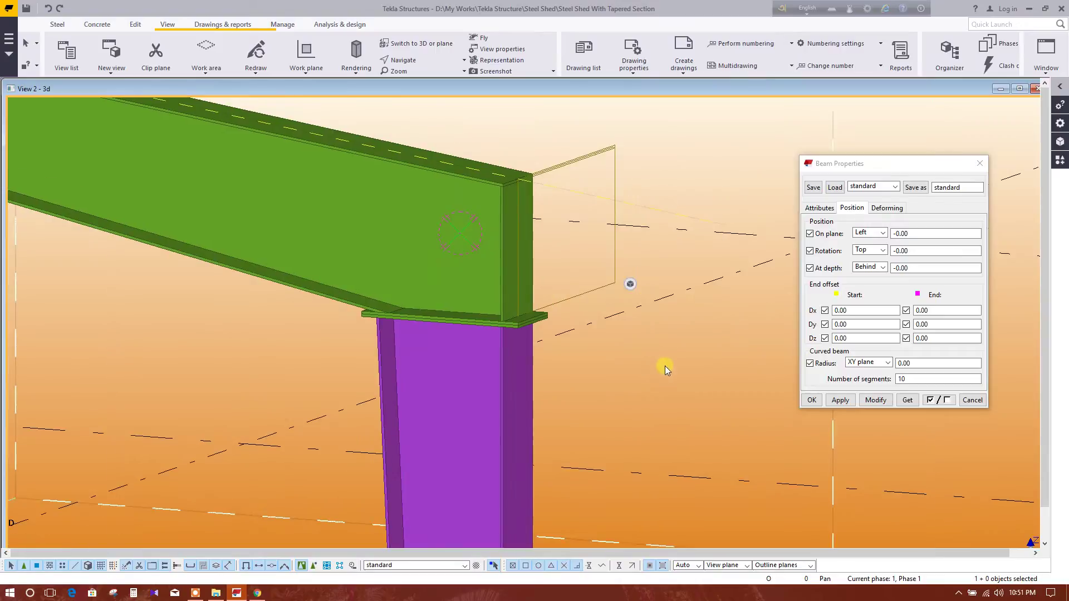
Try the at-depth position Front on the PL10*145 plate, keeping its rotation at Top.
middle_click_drag(665, 366, 389, 348)
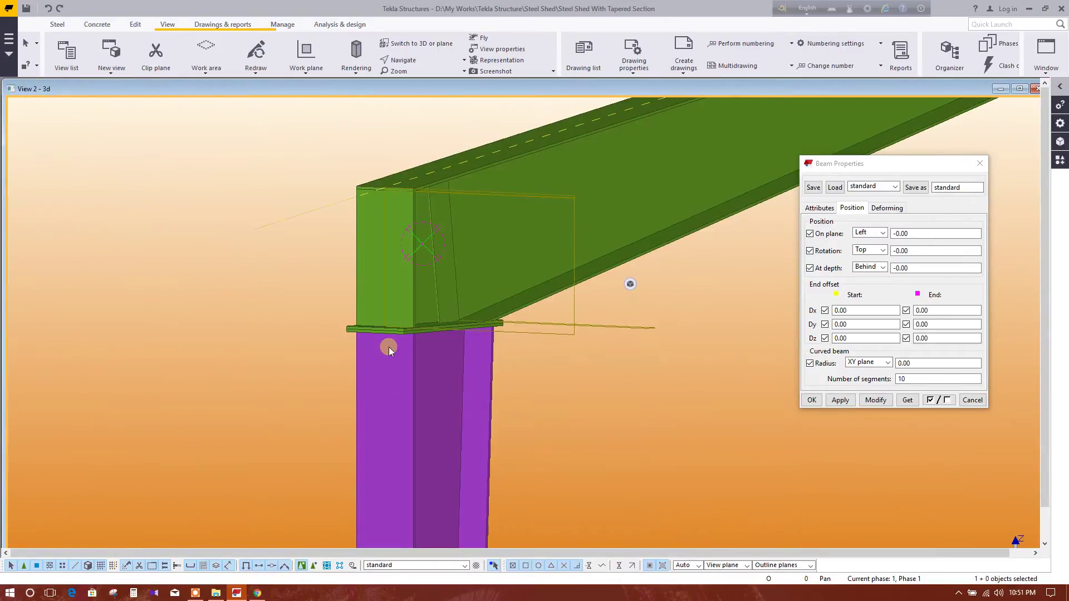
left_click(443, 262)
left_click(883, 251)
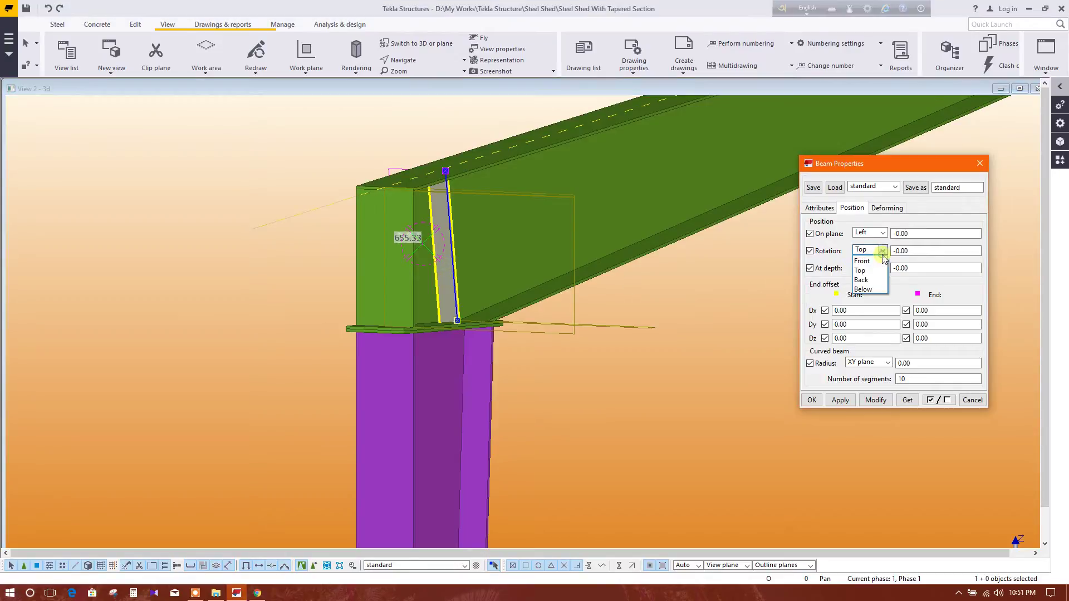
left_click(879, 270)
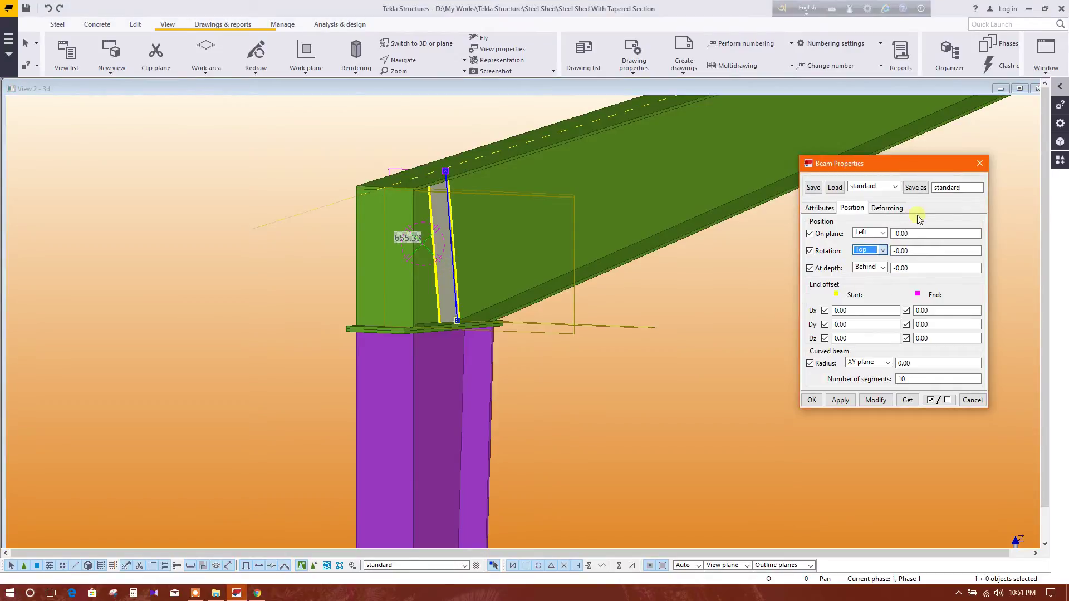
left_click(880, 268)
left_click(868, 284)
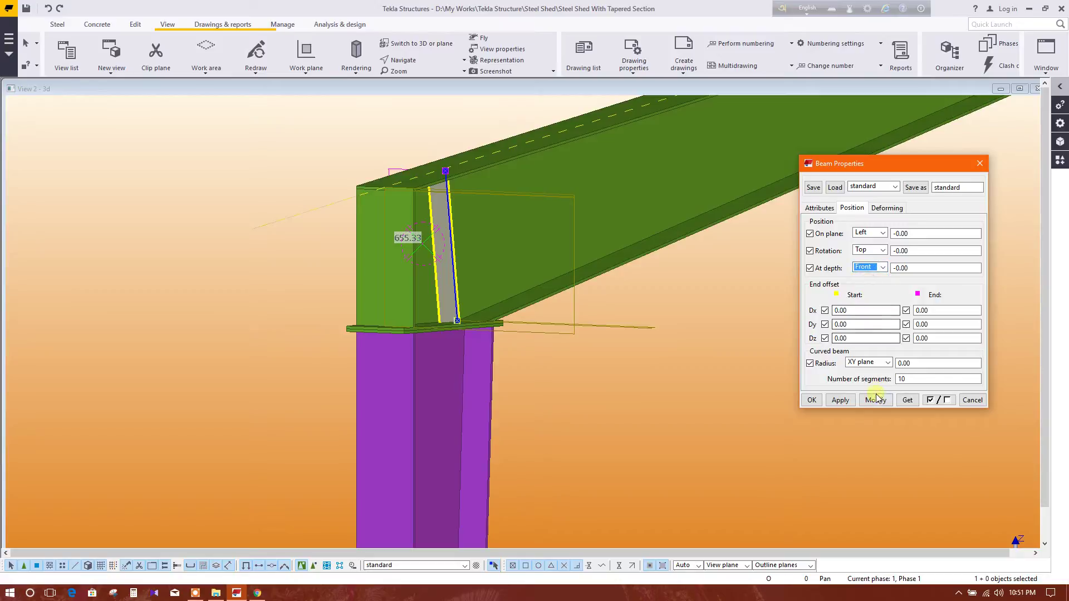
left_click(875, 400)
Return the PL10*145 plate's at-depth position to Behind.
left_click(882, 268)
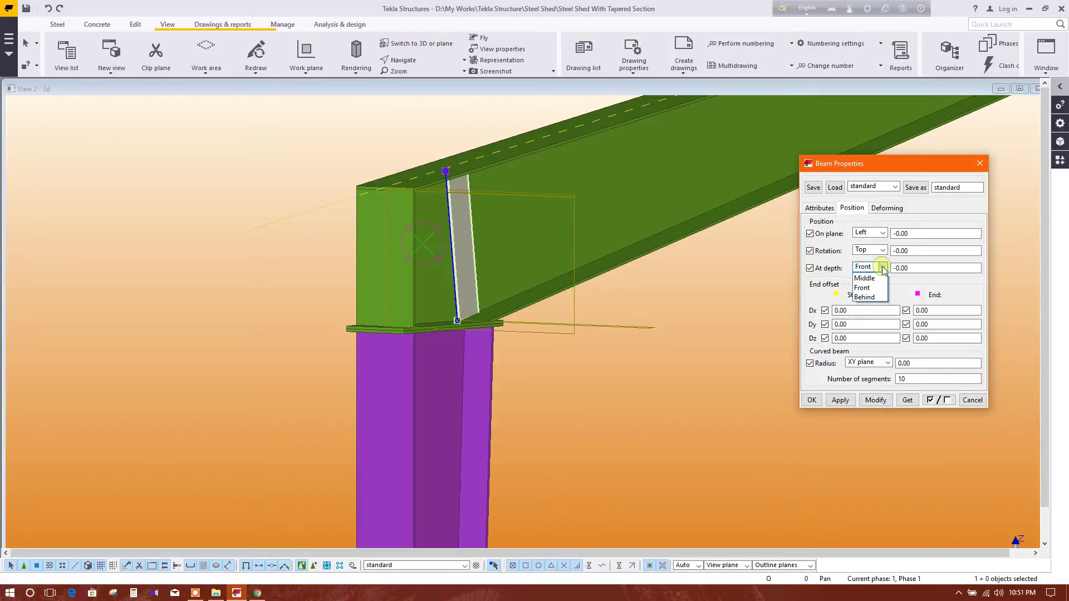
left_click(864, 294)
left_click(875, 399)
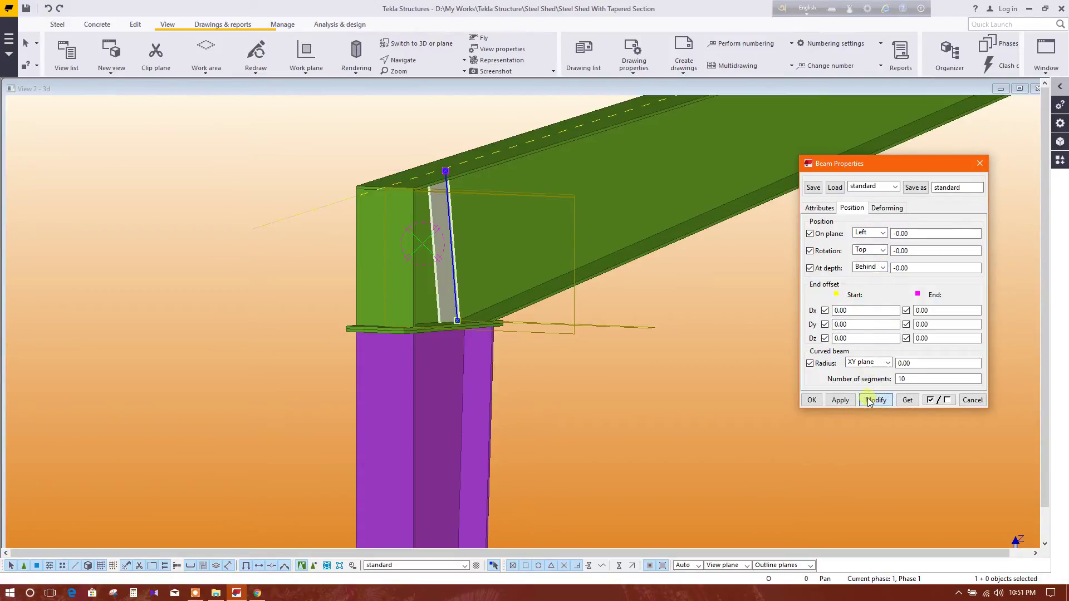
Set the PL10*145 plate's rotation angle to 90, keeping the rotation option Top.
left_click(923, 250)
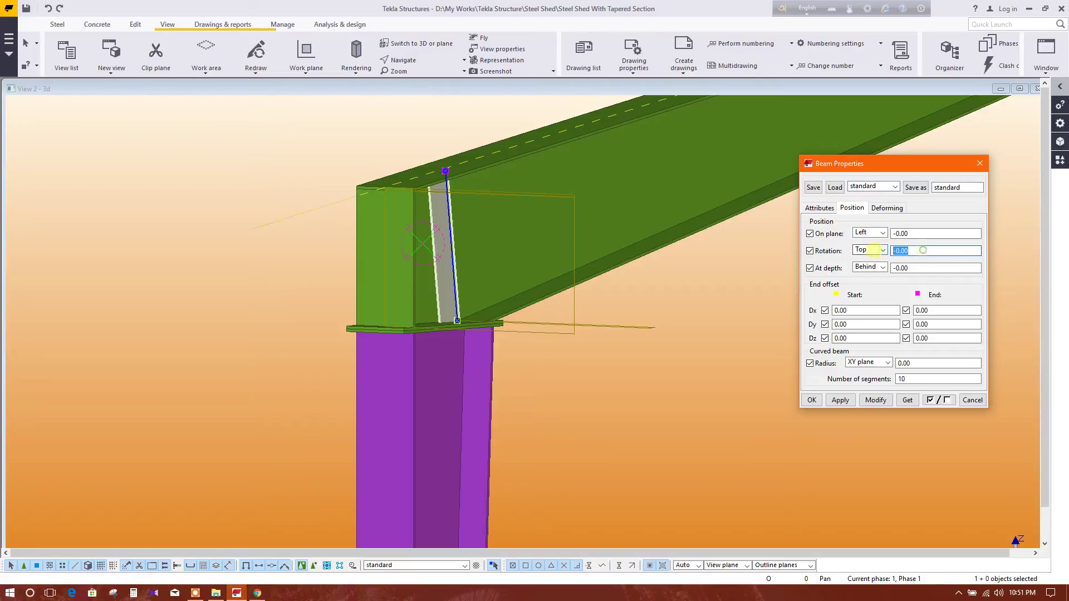
type("90")
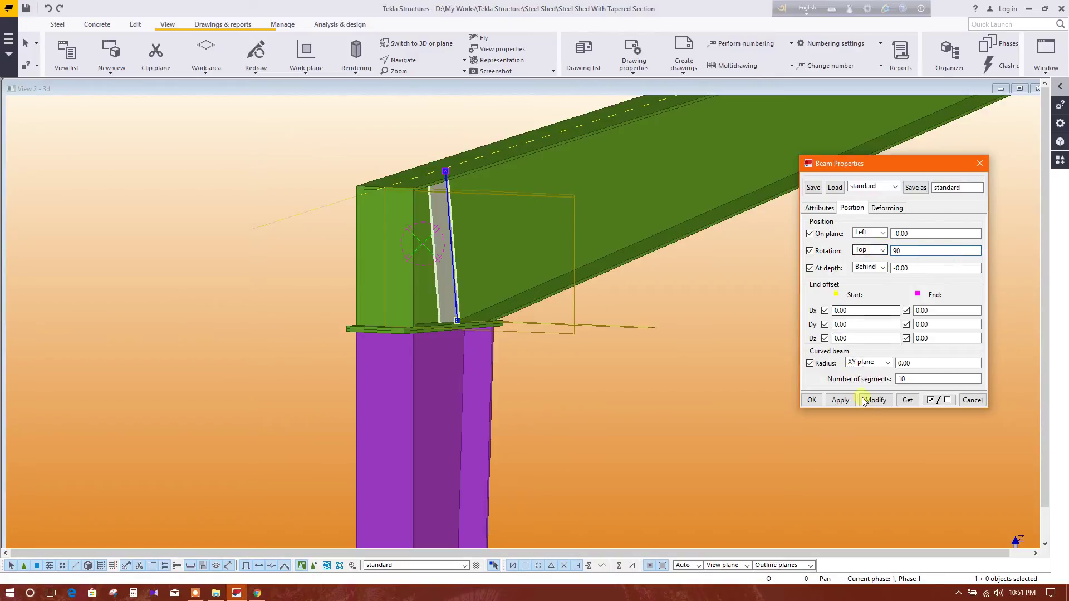
left_click(875, 400)
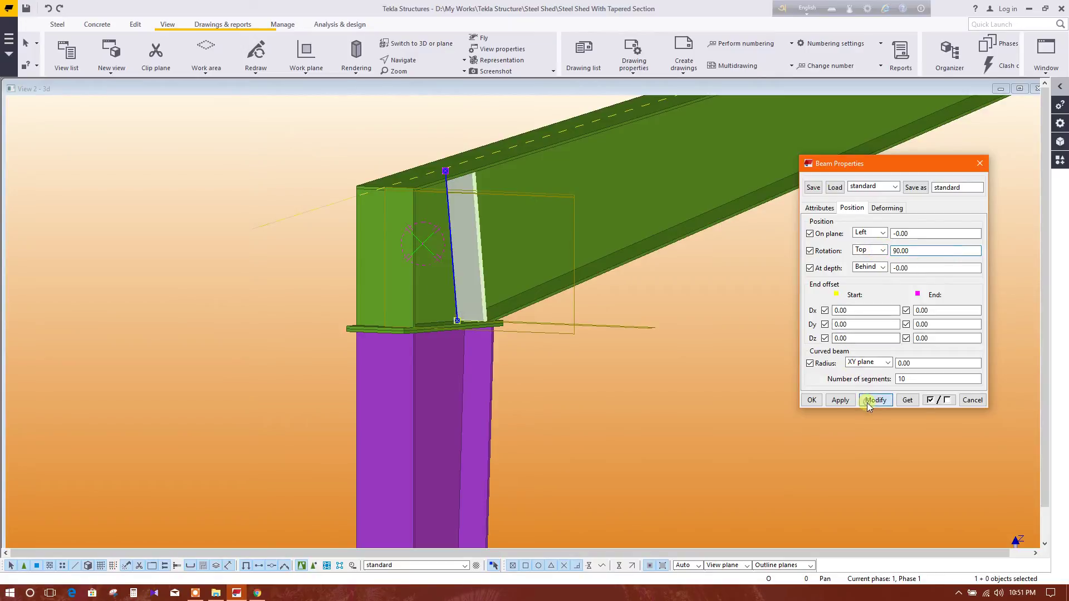
left_click(649, 410)
Set the rotated stiffener plate's on-plane position to Right, checking its lower end where the rafter's bottom flange bends.
middle_click_drag(525, 329, 469, 331)
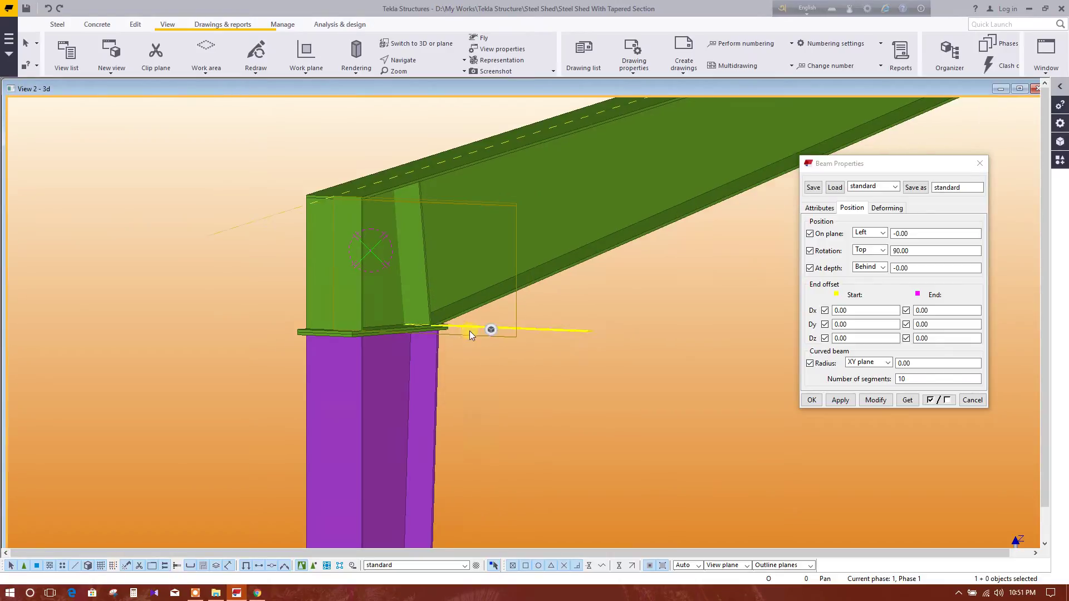
mouse_move(616, 398)
middle_mouse_down("ctrl")
mouse_move(535, 406)
mouse_move(442, 377)
mouse_move(398, 406)
mouse_move(262, 409)
mouse_move(523, 422)
mouse_move(524, 381)
mouse_move(570, 384)
middle_mouse_up("ctrl")
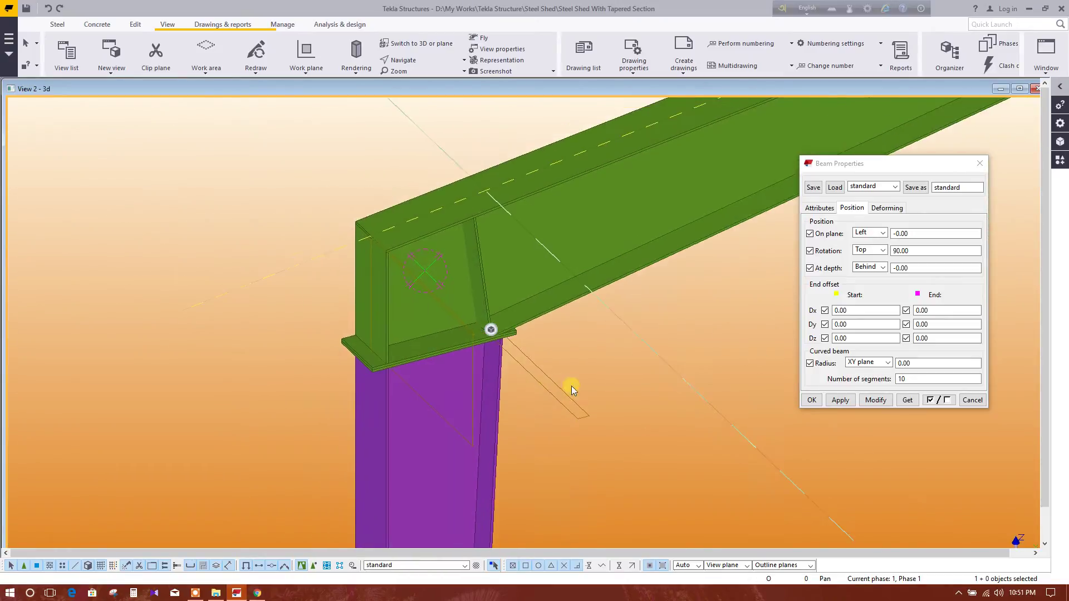
scroll(478, 280, "up", 2)
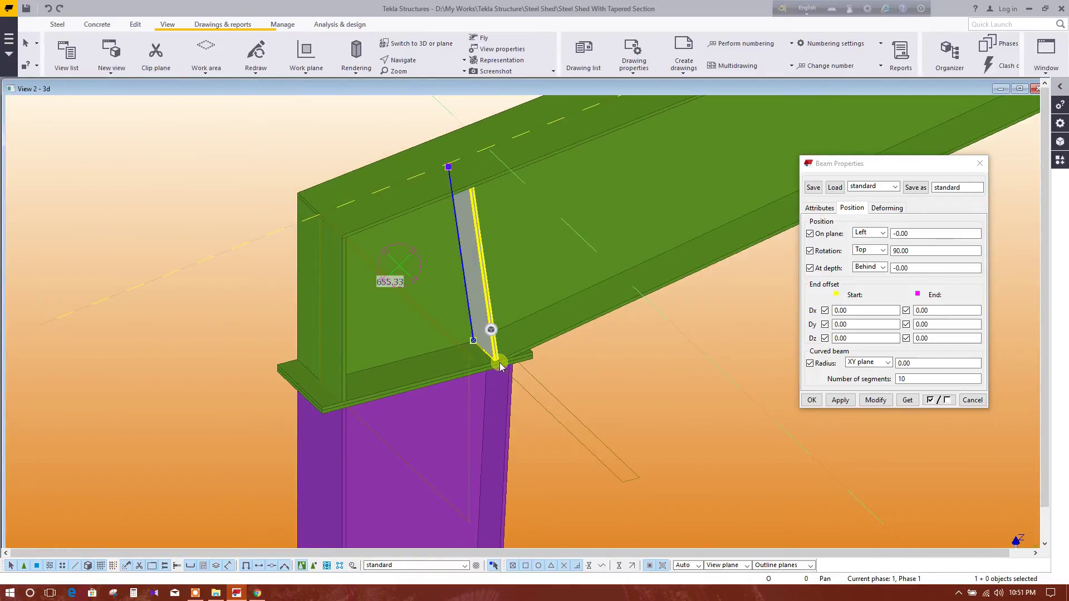
scroll(490, 345, "up", 4)
mouse_move(510, 402)
middle_mouse_down("ctrl")
mouse_move(523, 404)
mouse_move(482, 384)
middle_mouse_up("ctrl")
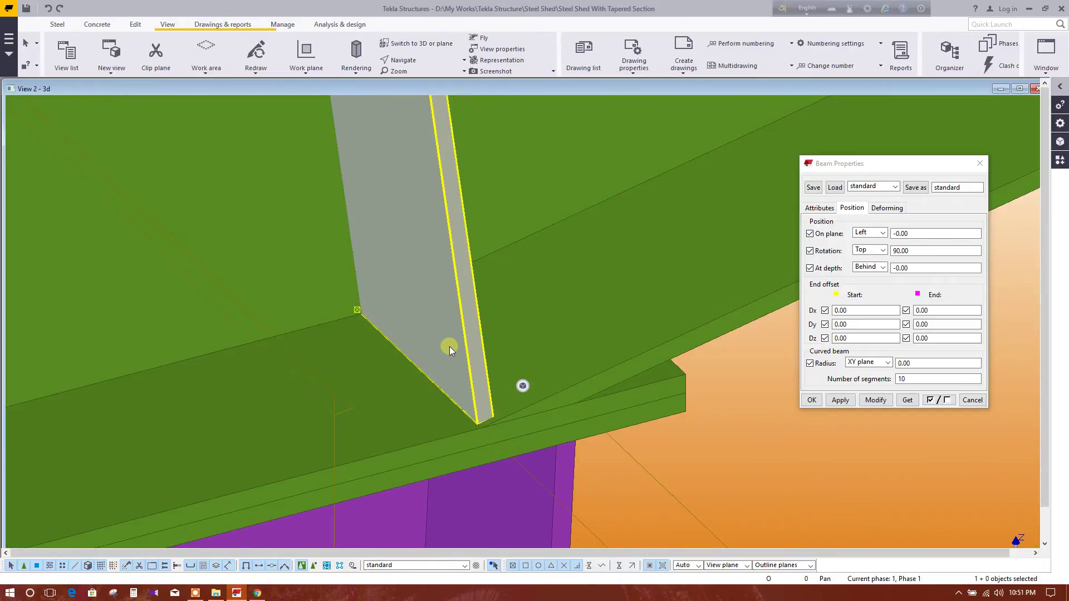
left_click(504, 362)
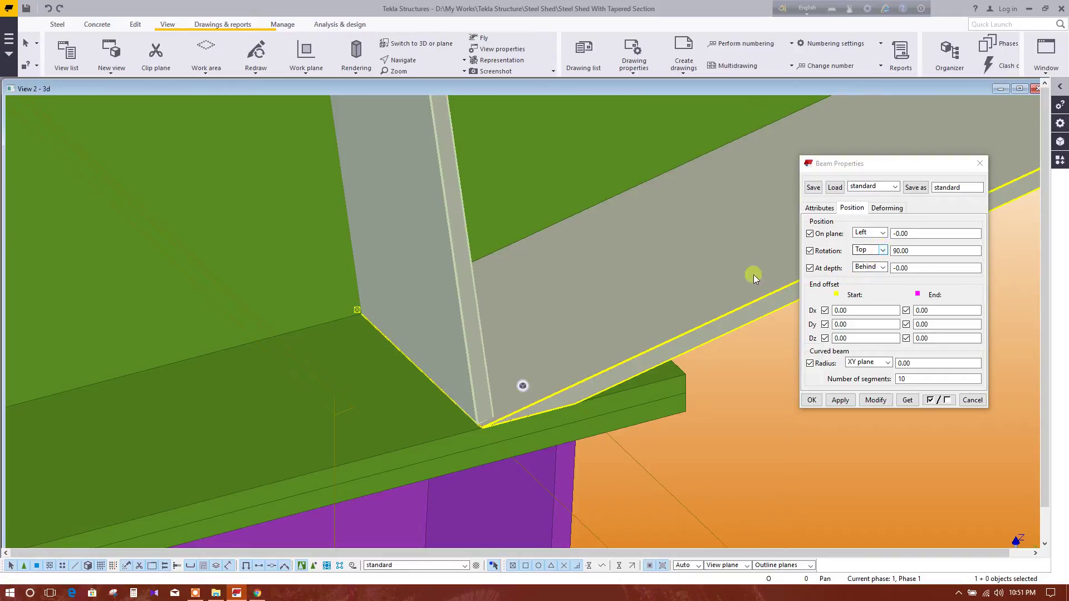
left_click(883, 233)
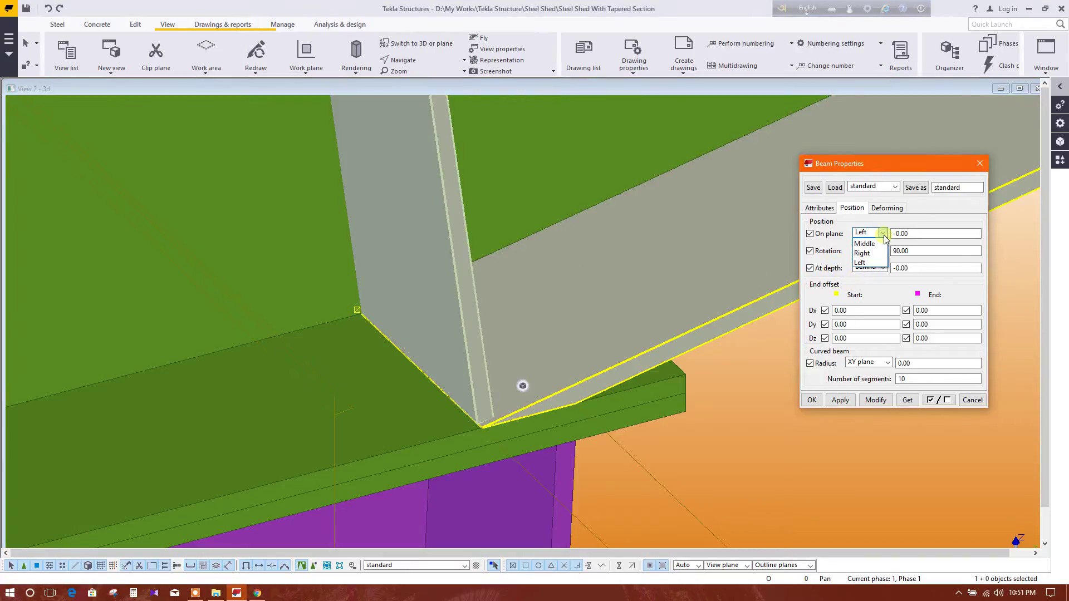
left_click(862, 254)
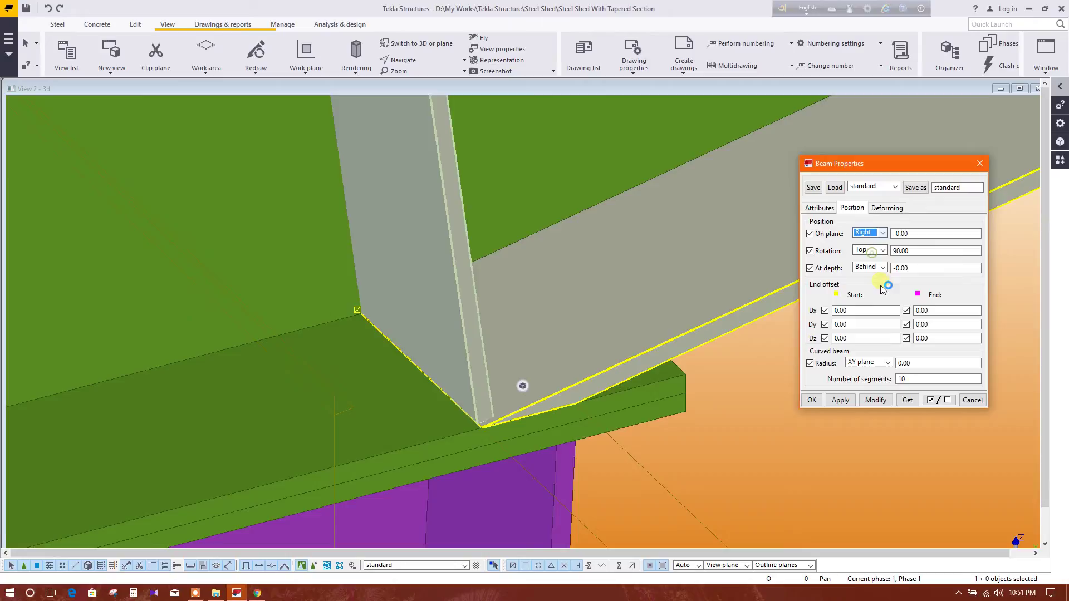
left_click(875, 401)
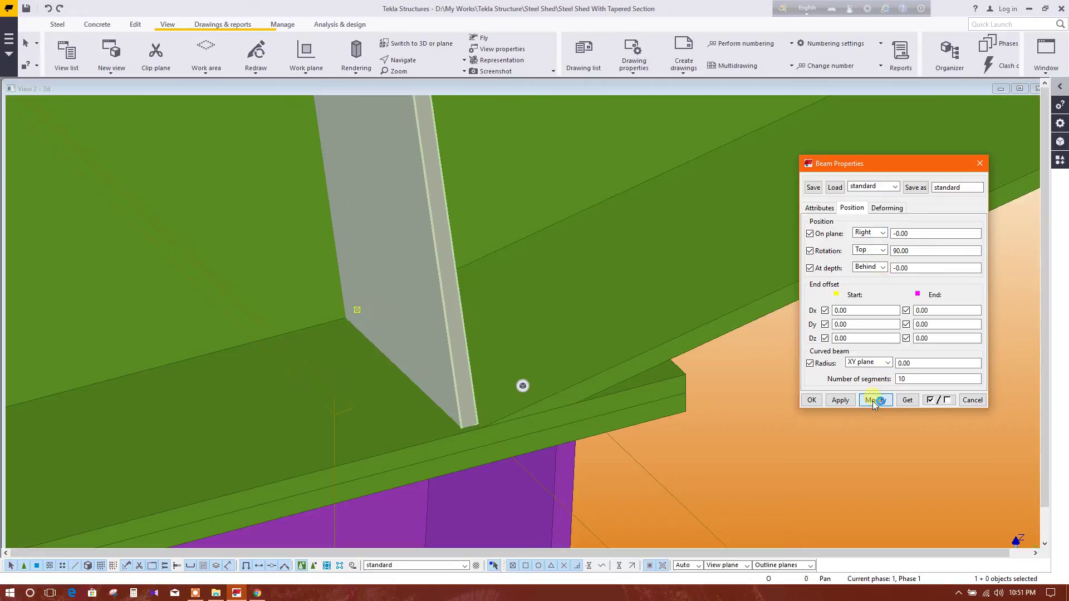
Try the at-depth position Front on the rotated stiffener plate.
left_click(884, 267)
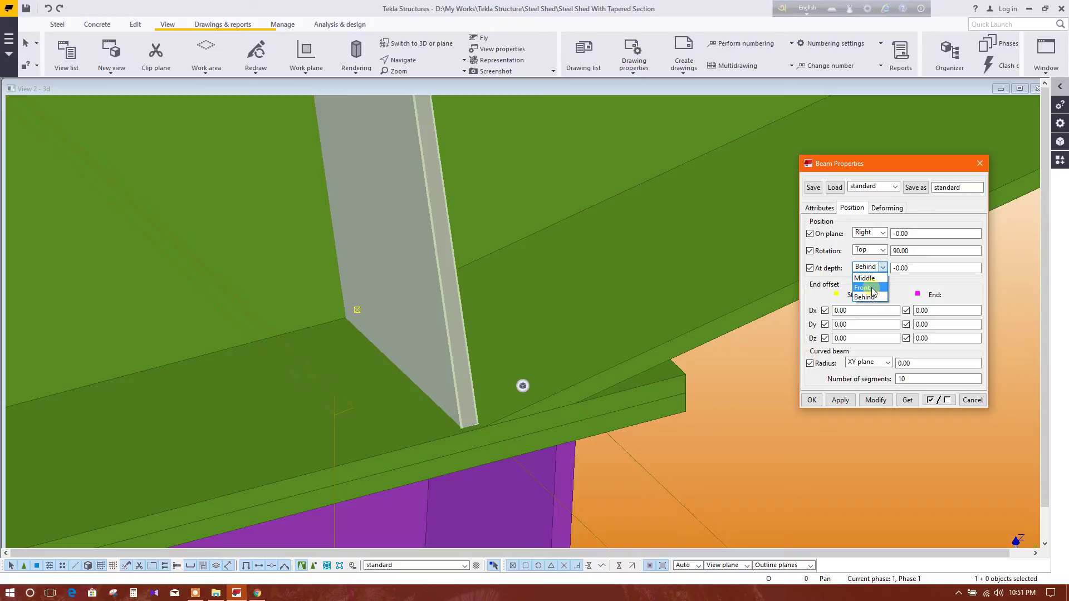
left_click(862, 288)
left_click(875, 400)
Change the rotated stiffener plate's at-depth position back to Behind.
left_click(874, 268)
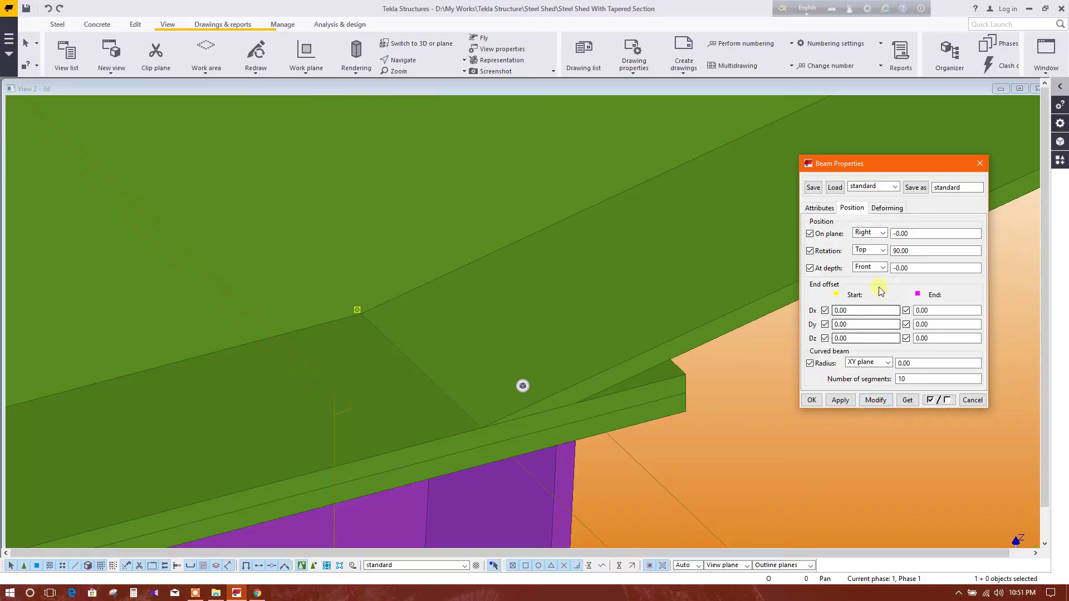
left_click(862, 287)
left_click(882, 268)
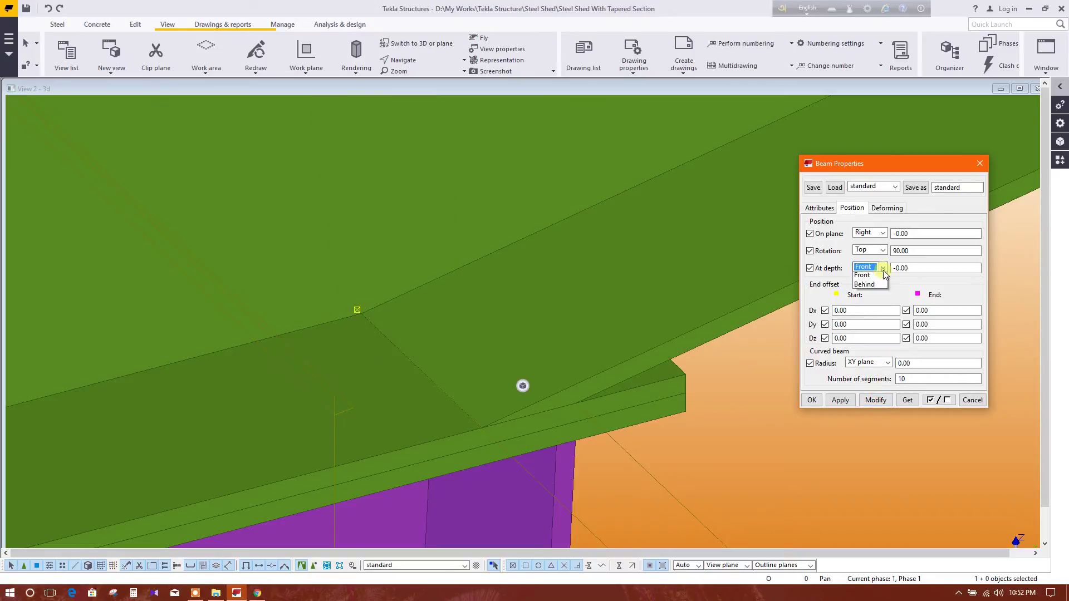
left_click(866, 296)
left_click(875, 400)
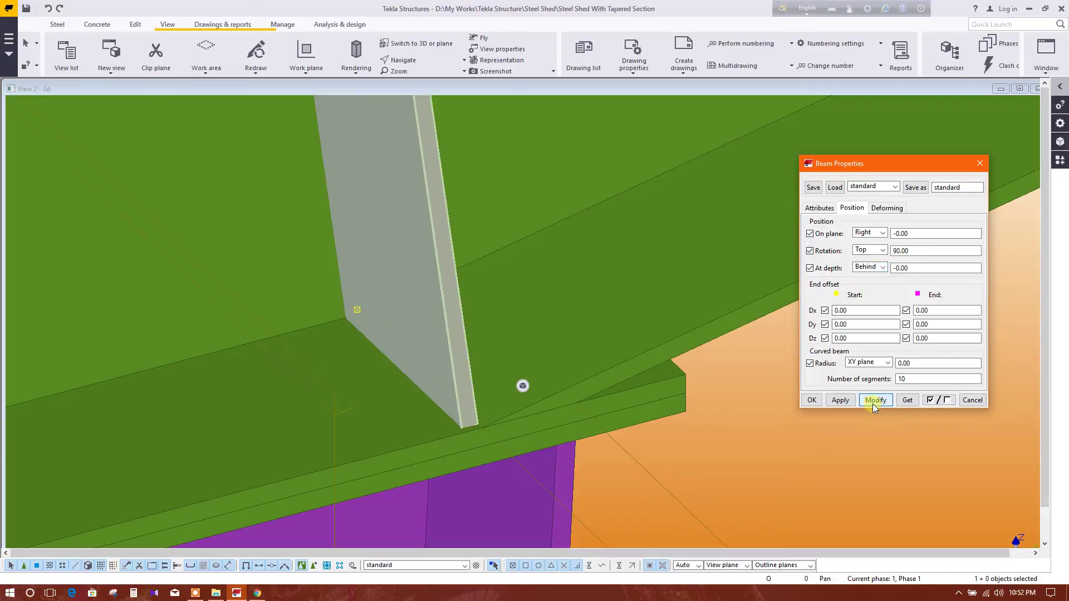
Accept the stiffener plate's position settings and close its beam properties.
scroll(384, 306, "down", 4)
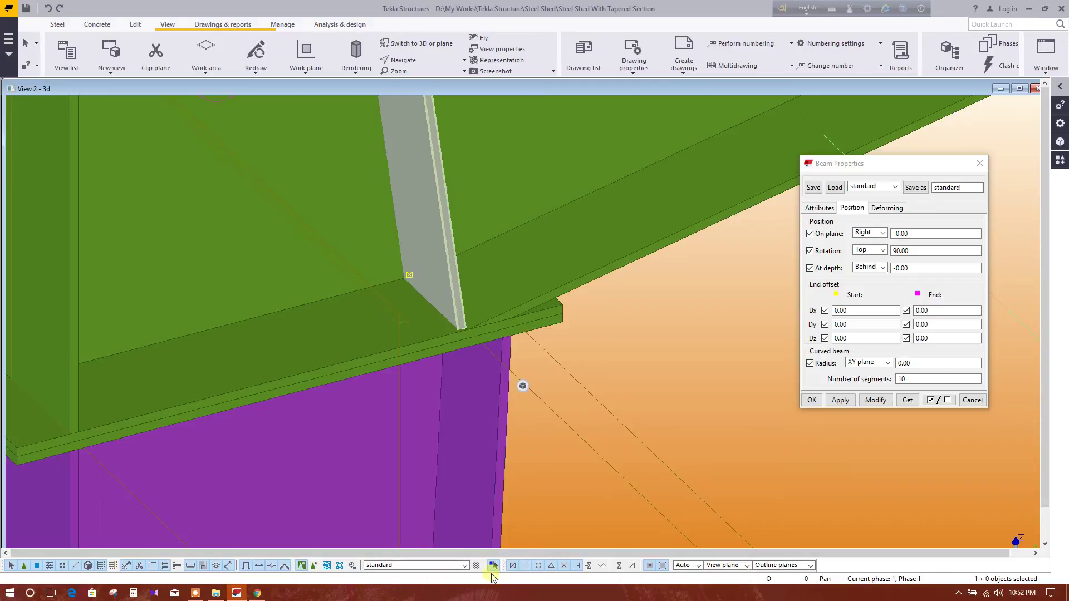
left_click(195, 593)
left_click(734, 542)
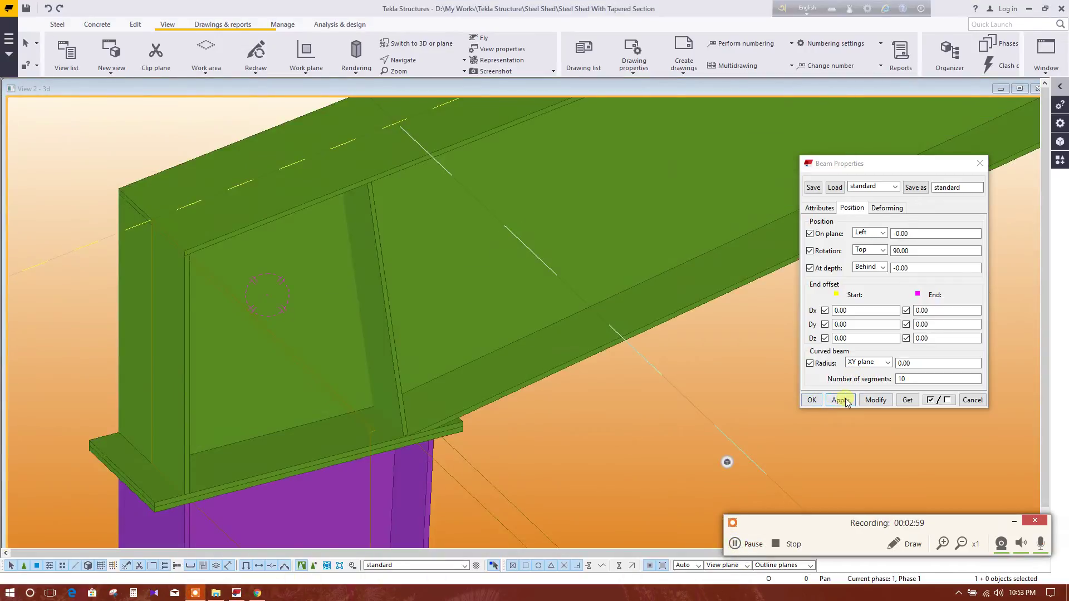
left_click(812, 401)
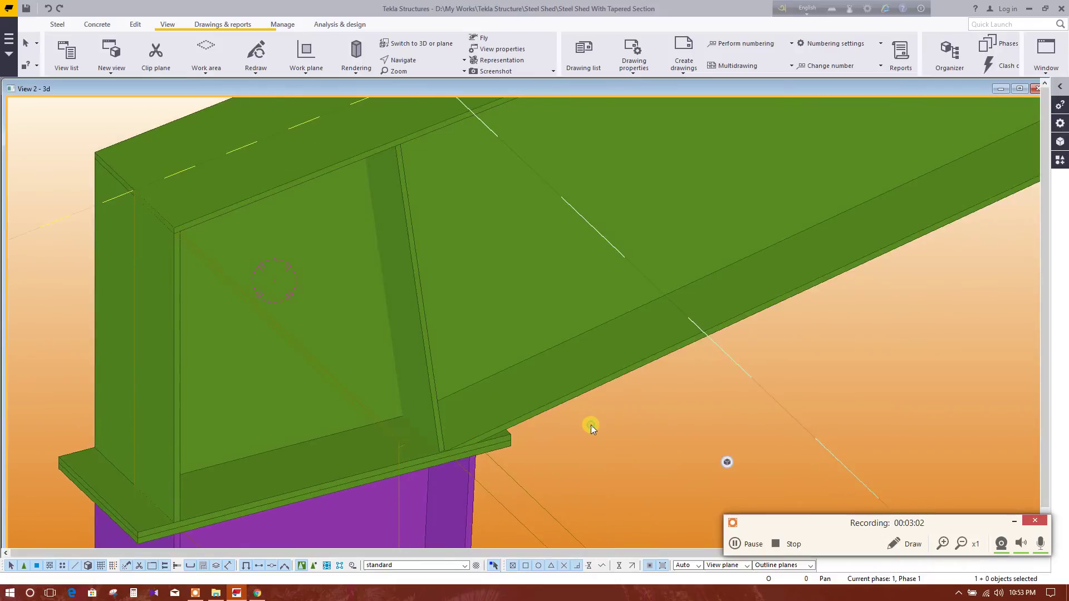
Show View 2 - 3d in wireframe and move the stiffener plate by its upper corner onto the inner face of the rafter's top flange.
key("ctrl+1")
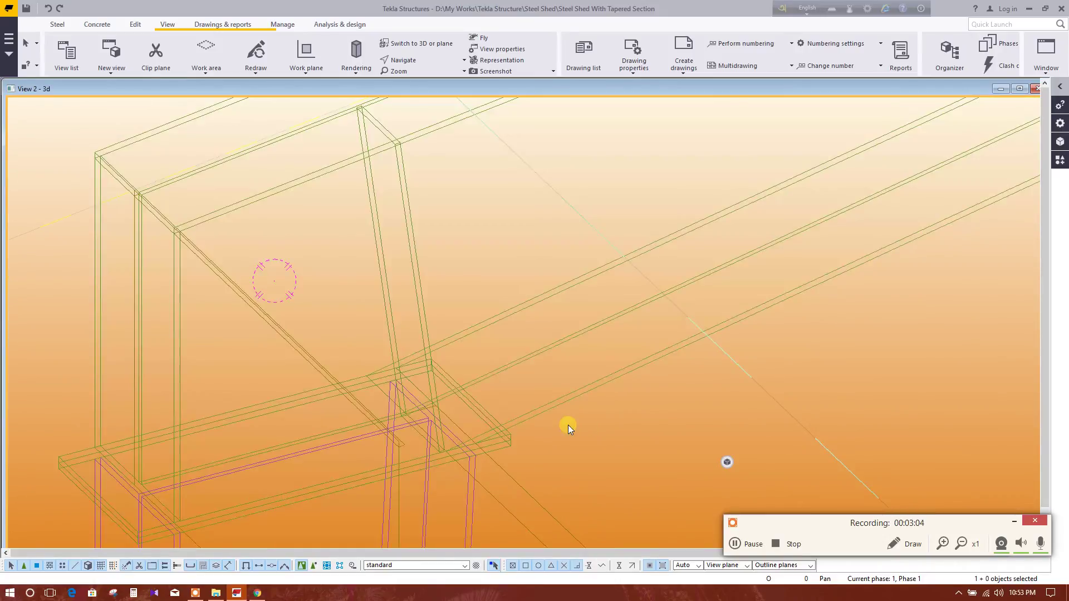
middle_click_drag(343, 293, 351, 387)
scroll(380, 216, "up", 2)
scroll(383, 210, "up", 2)
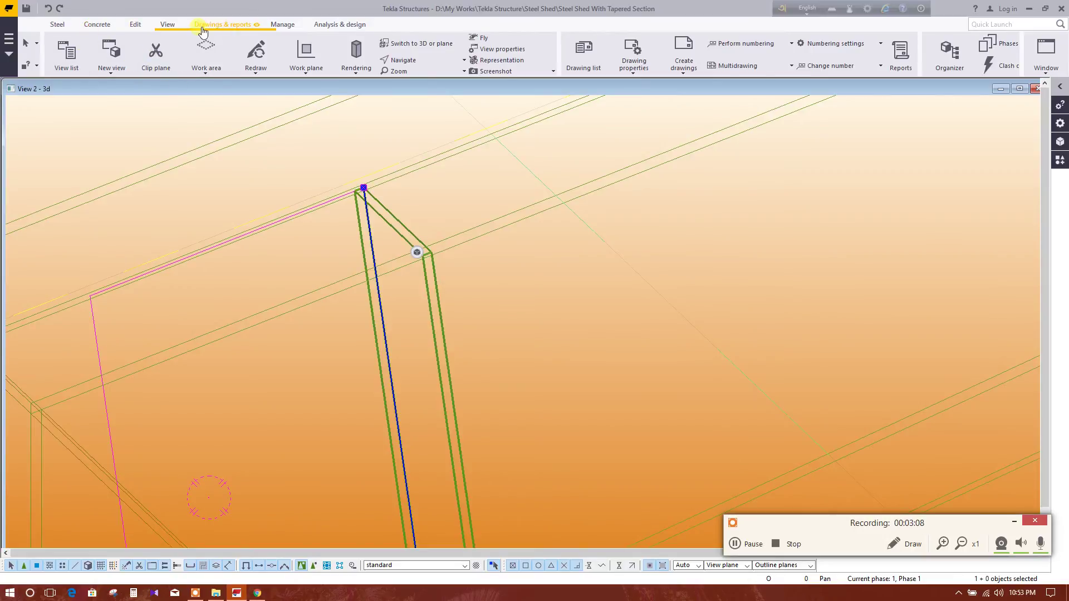
right_click(281, 166)
left_click(309, 255)
scroll(361, 178, "up", 5)
scroll(356, 176, "up", 3)
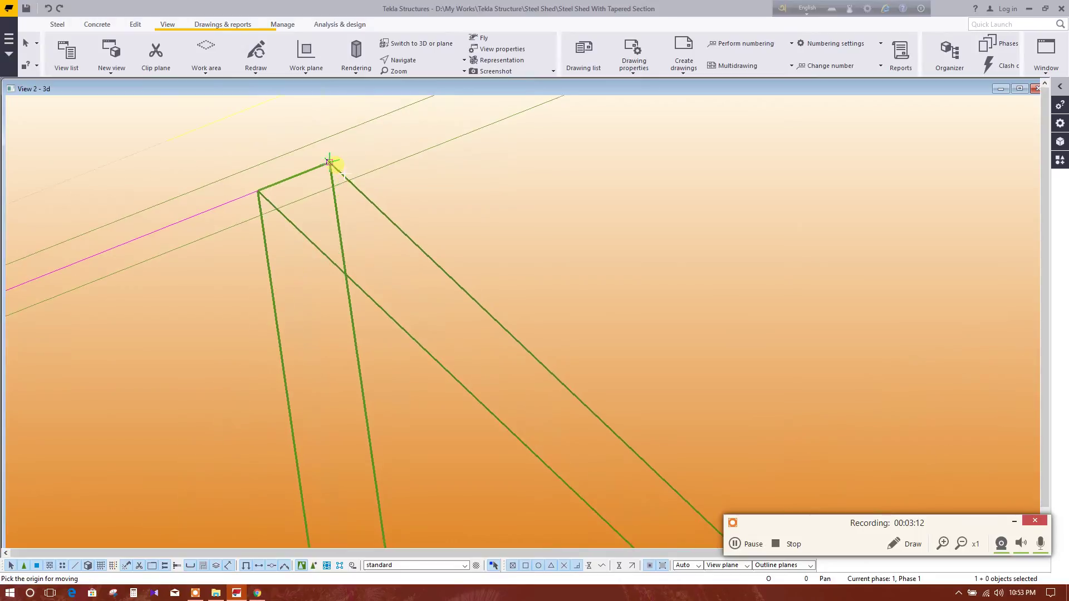
left_click(332, 164)
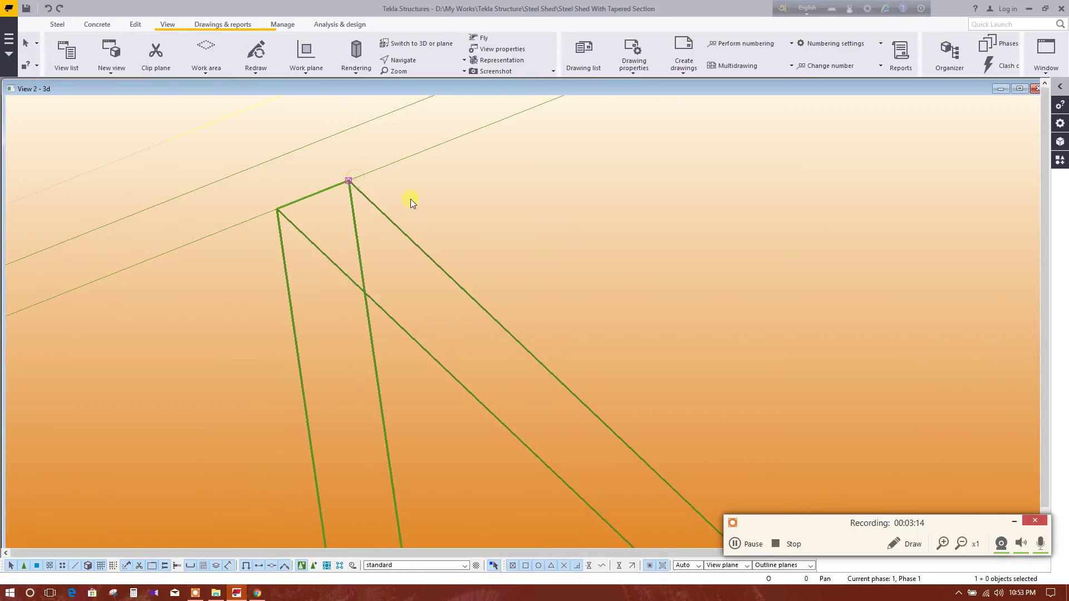
Restore the rendered display and examine the moved stiffener plate's fit against the rafter web and flanges above the column.
scroll(356, 208, "down", 7)
scroll(433, 188, "down", 5)
middle_click_drag(530, 348, 491, 408)
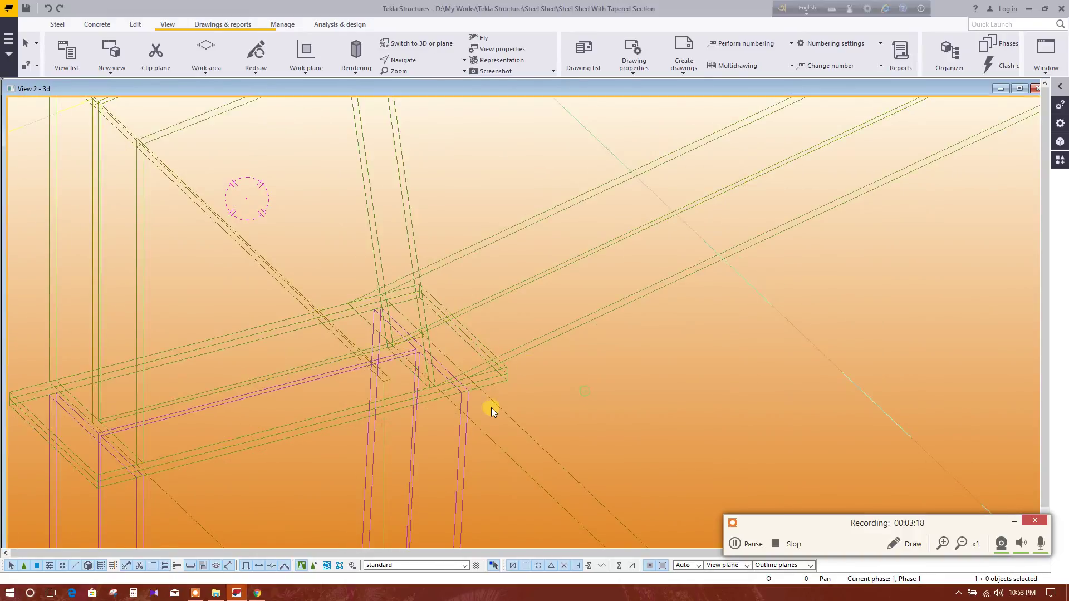
scroll(663, 426, "up", 3)
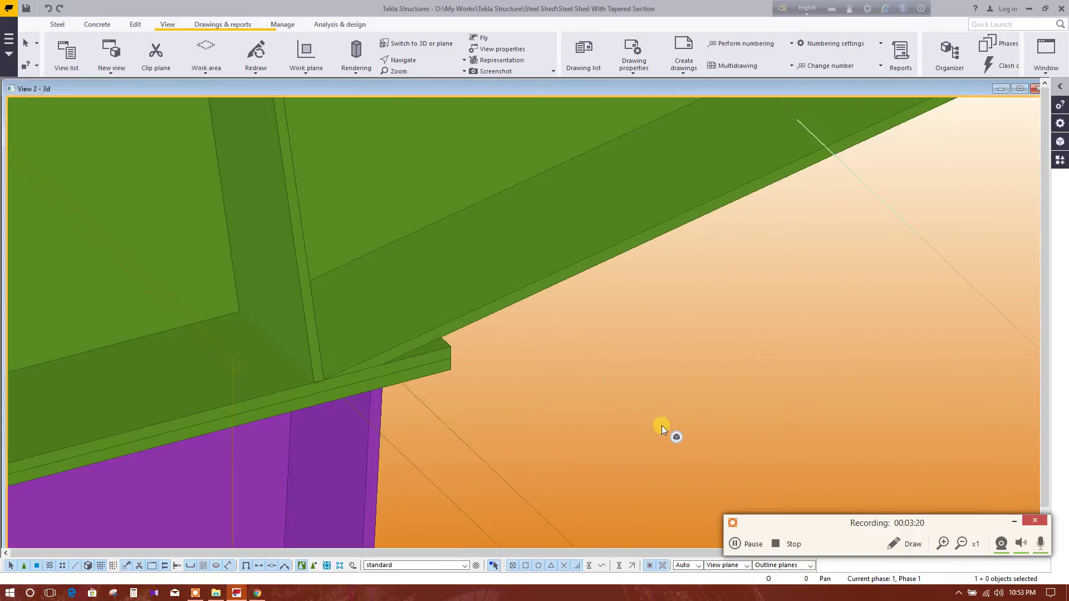
scroll(576, 378, "down", 1)
middle_click_drag(566, 387, 570, 396)
scroll(583, 432, "down", 3)
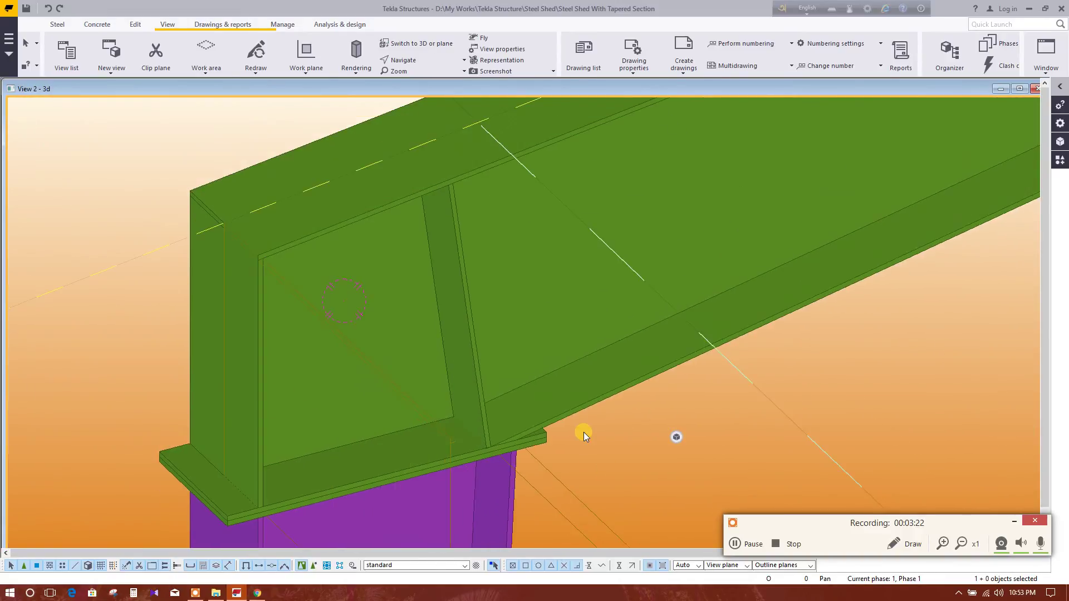
middle_click_drag(584, 432, 456, 328, "ctrl")
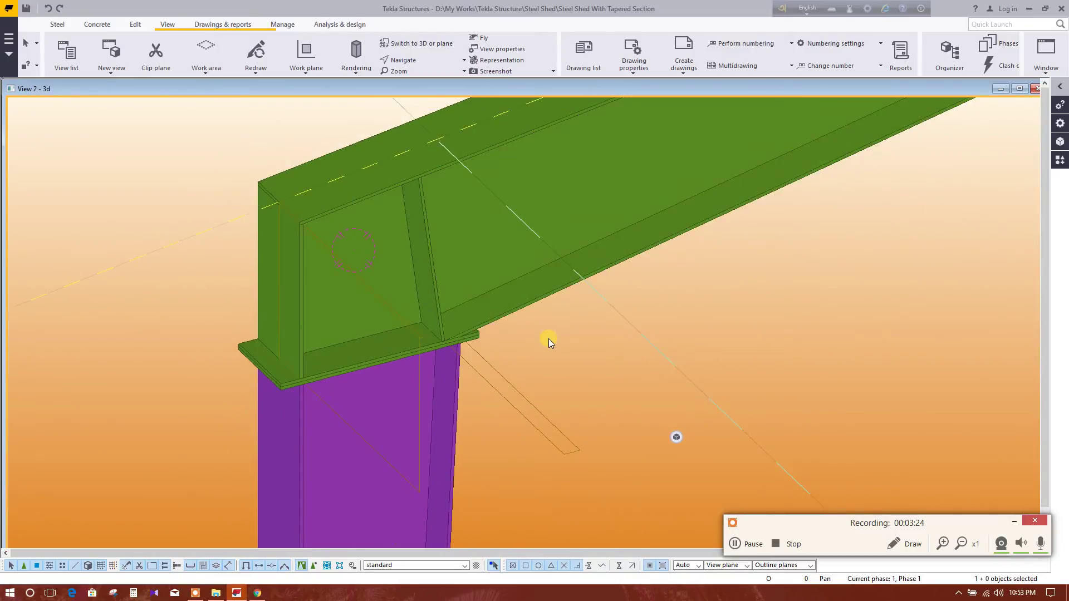
middle_click_drag(586, 341, 410, 336, "ctrl")
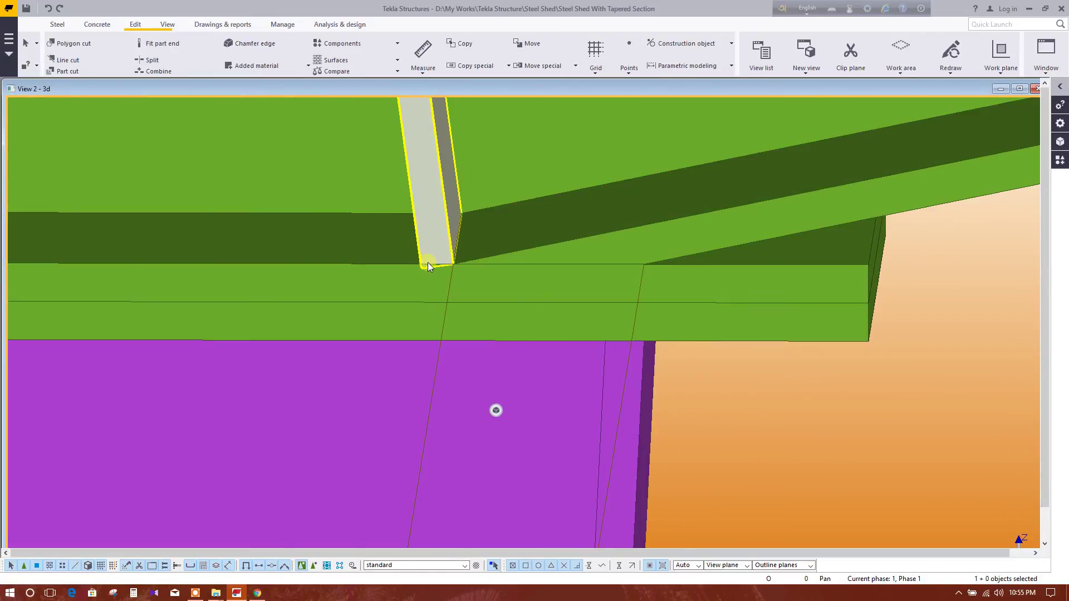
Check the plate's lower corner at the rafter's bottom flange and switch to View 1 - GRID 1.
scroll(427, 263, "down", 2)
scroll(427, 263, "up", 3)
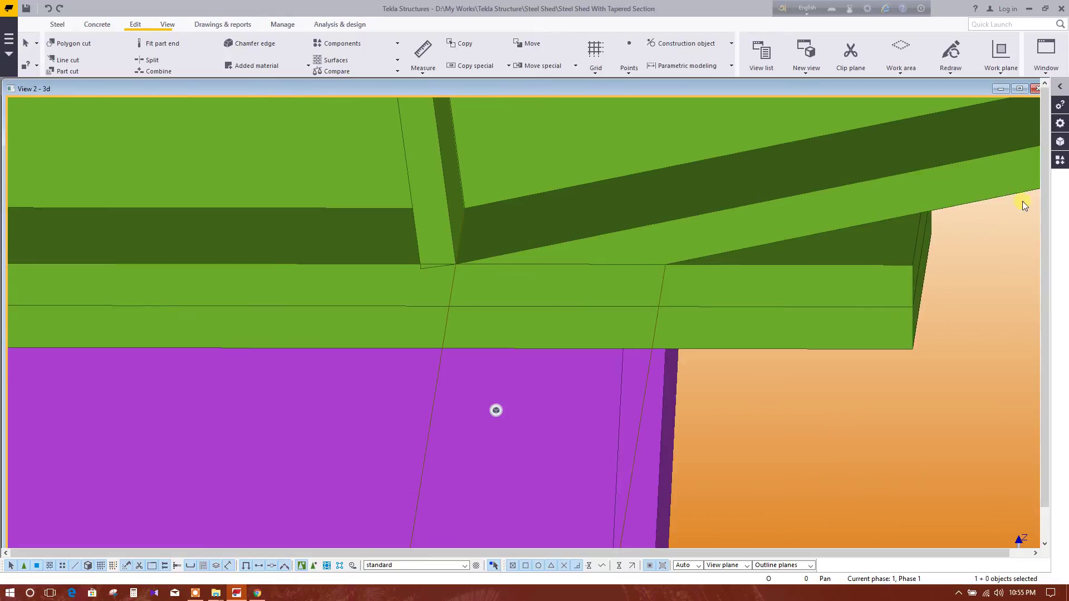
left_click(1046, 54)
left_click(1013, 135)
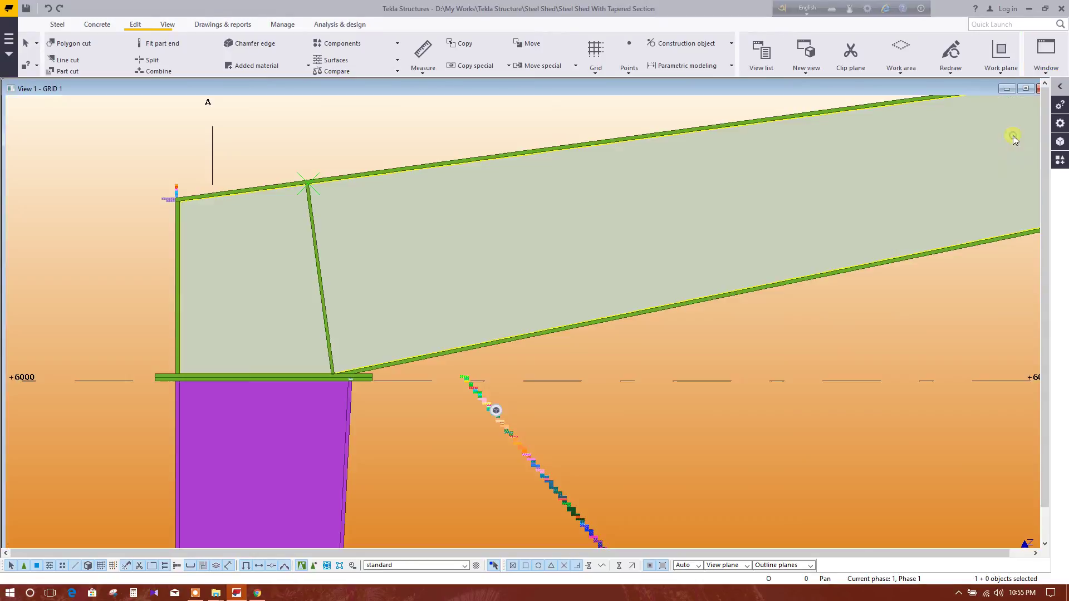
Fit the stiffener plate's lower end flush with the top face of the horizontal end plate above the column.
scroll(626, 332, "down", 3)
middle_click_drag(531, 369, 714, 342)
scroll(579, 326, "up", 7)
middle_click_drag(672, 397, 646, 376)
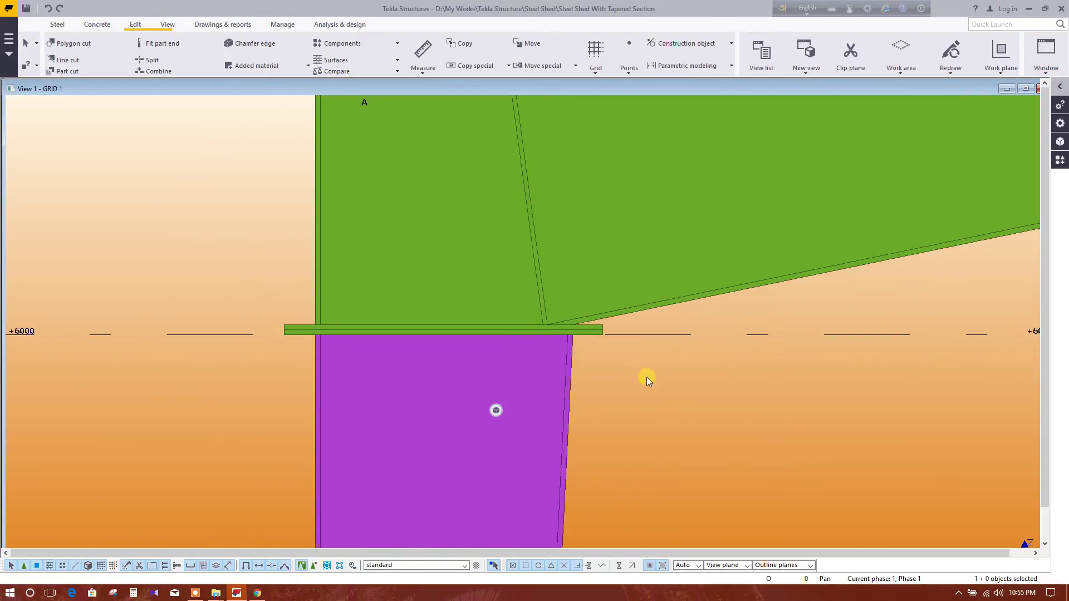
scroll(598, 341, "up", 1)
left_click(167, 46)
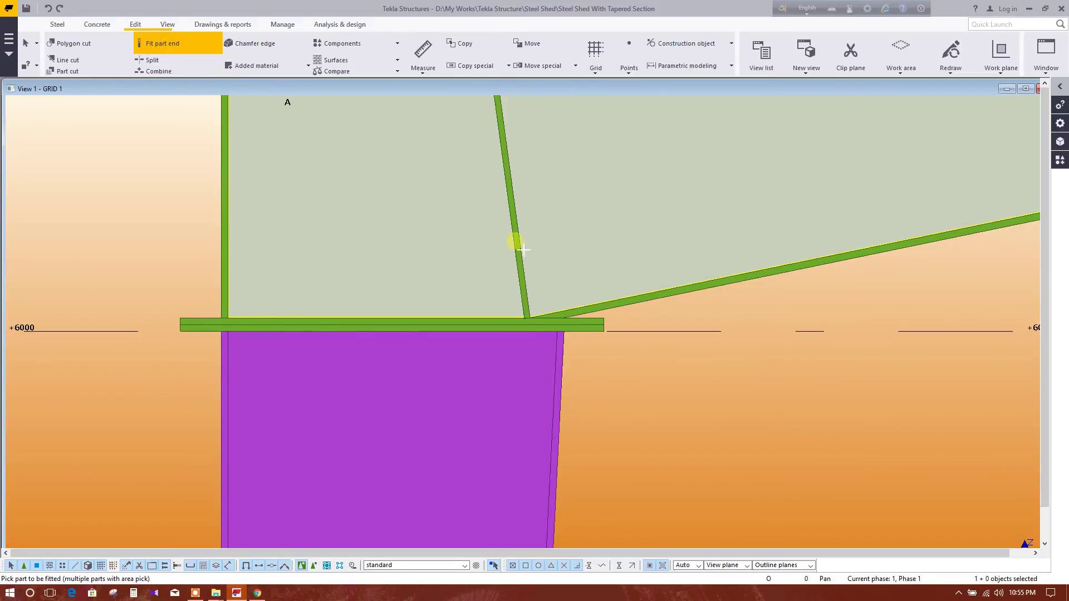
scroll(549, 326, "up", 5)
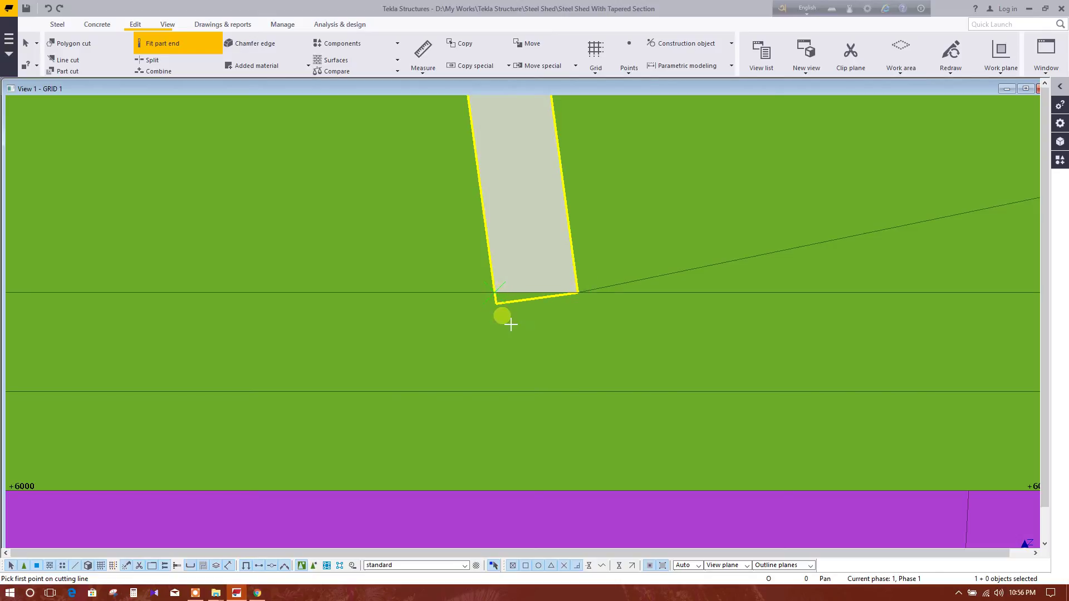
left_click(587, 303)
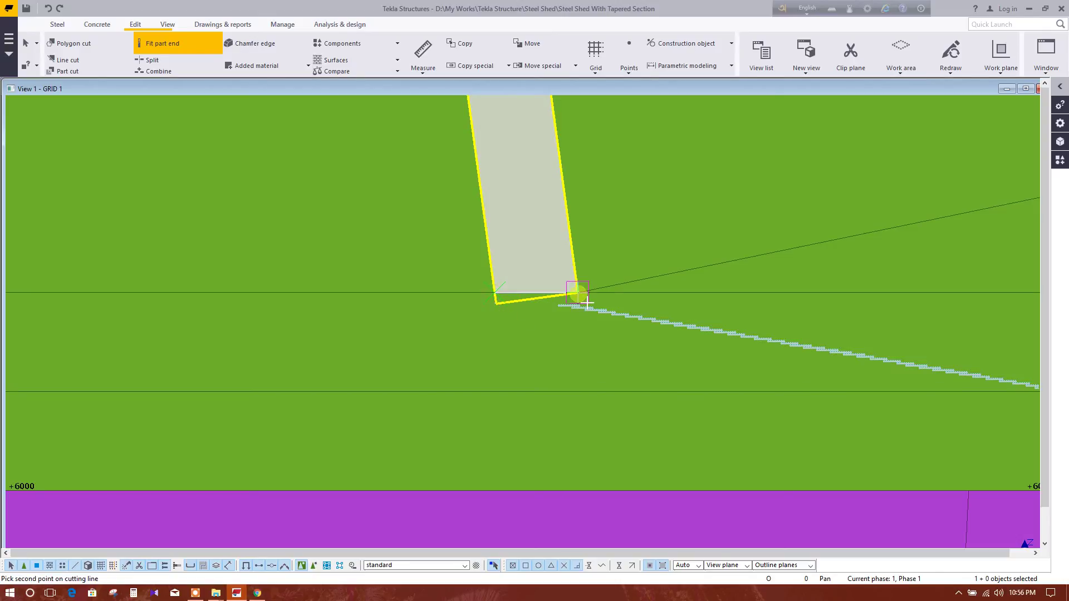
left_click(594, 301)
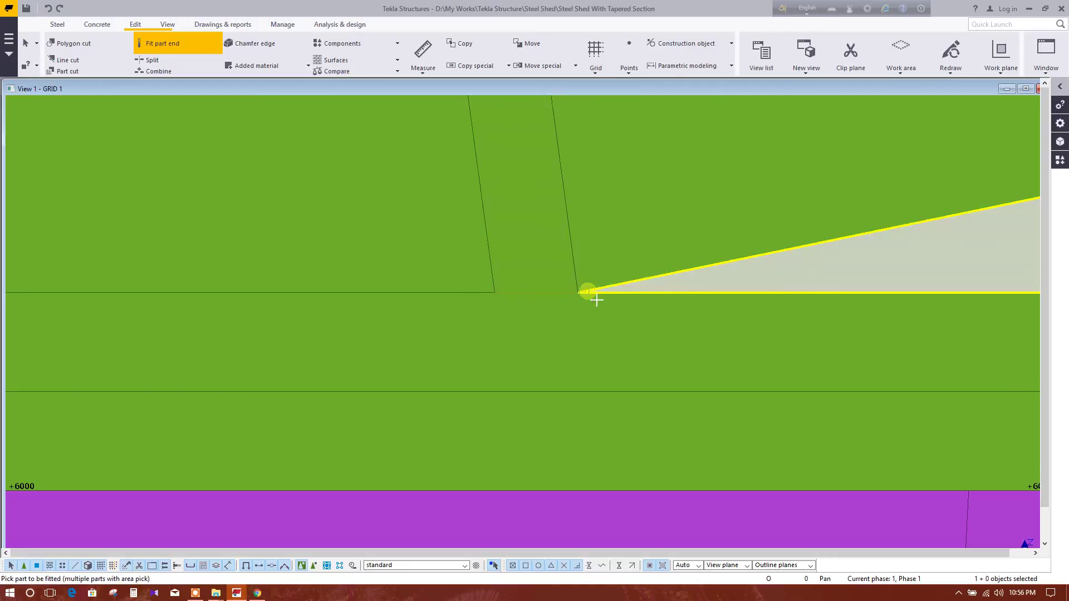
scroll(521, 310, "down", 5)
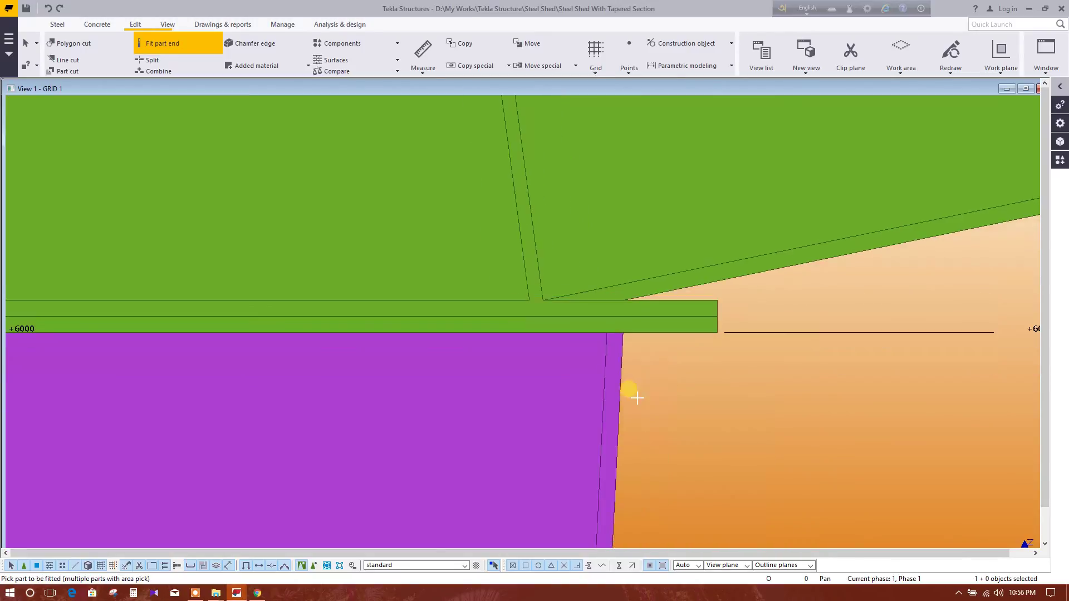
key("Escape")
Check the fitted stiffener plate in the grid view, switch to View 2 - 3d and examine it around the rafter end.
scroll(701, 386, "down", 2)
middle_click_drag(810, 433, 686, 493)
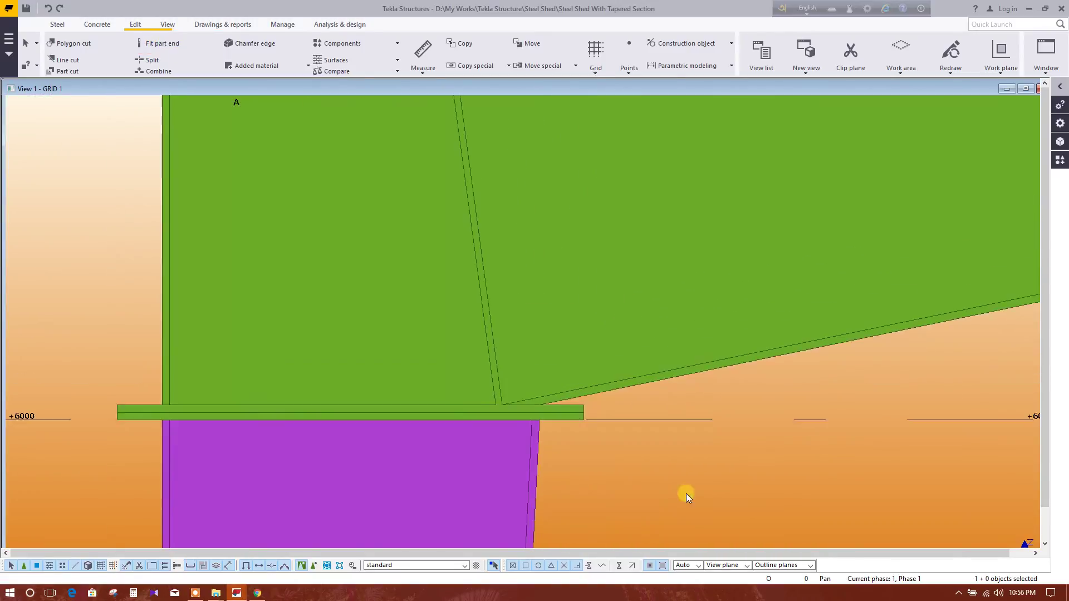
scroll(563, 355, "down", 1)
scroll(594, 353, "down", 2)
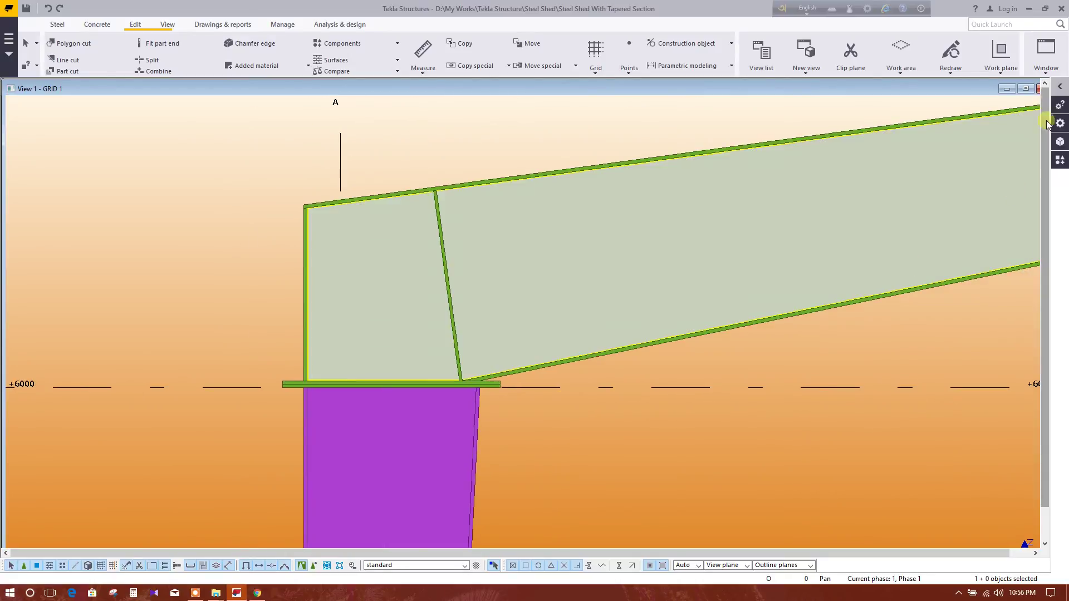
middle_click_drag(636, 362, 595, 338)
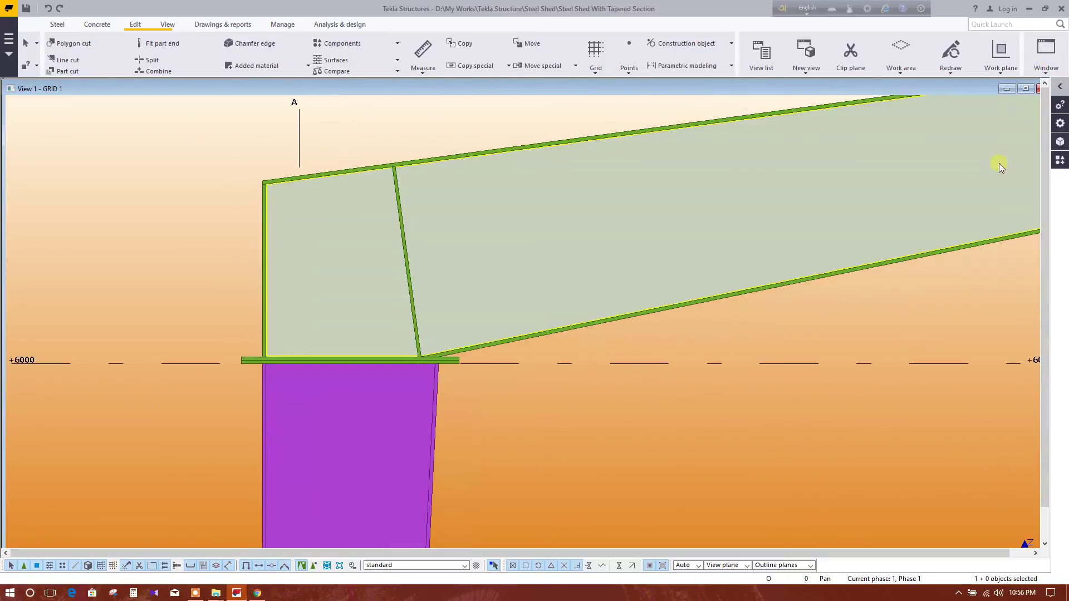
left_click(1045, 70)
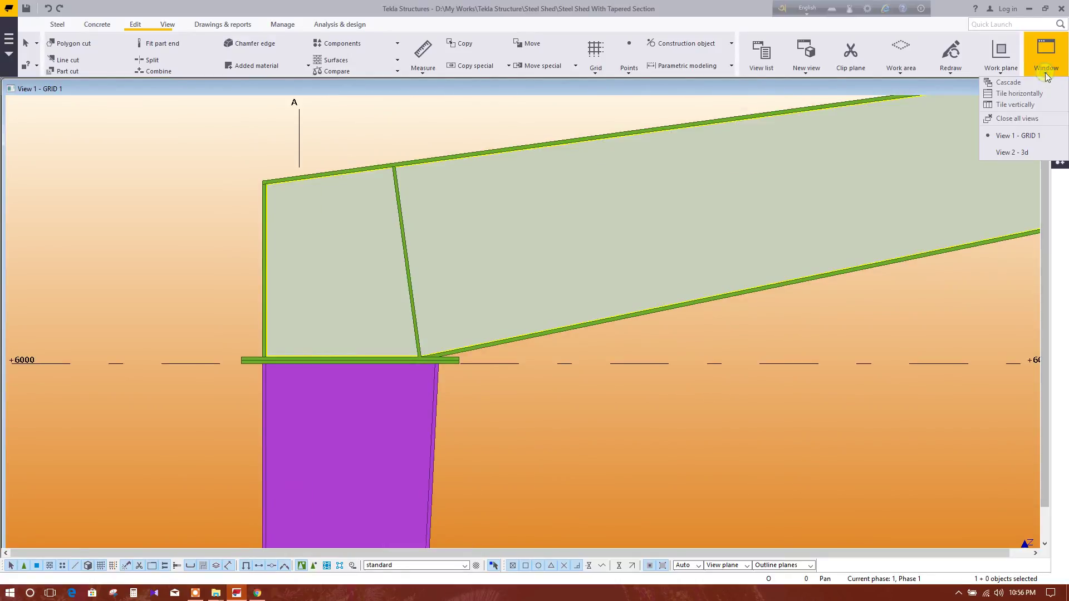
left_click(1019, 152)
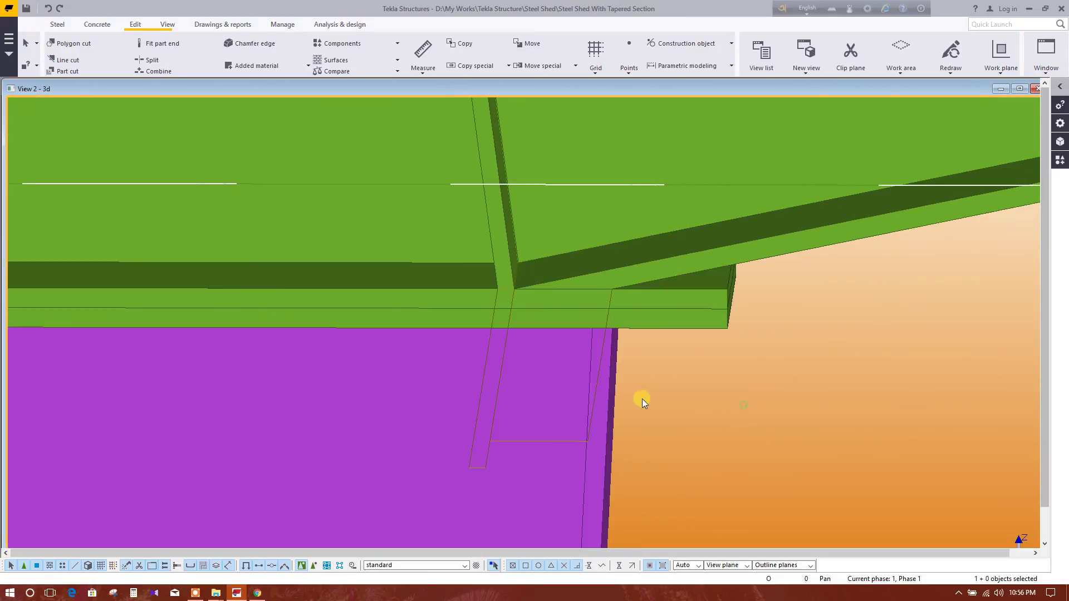
scroll(501, 359, "down", 3)
scroll(415, 367, "down", 2)
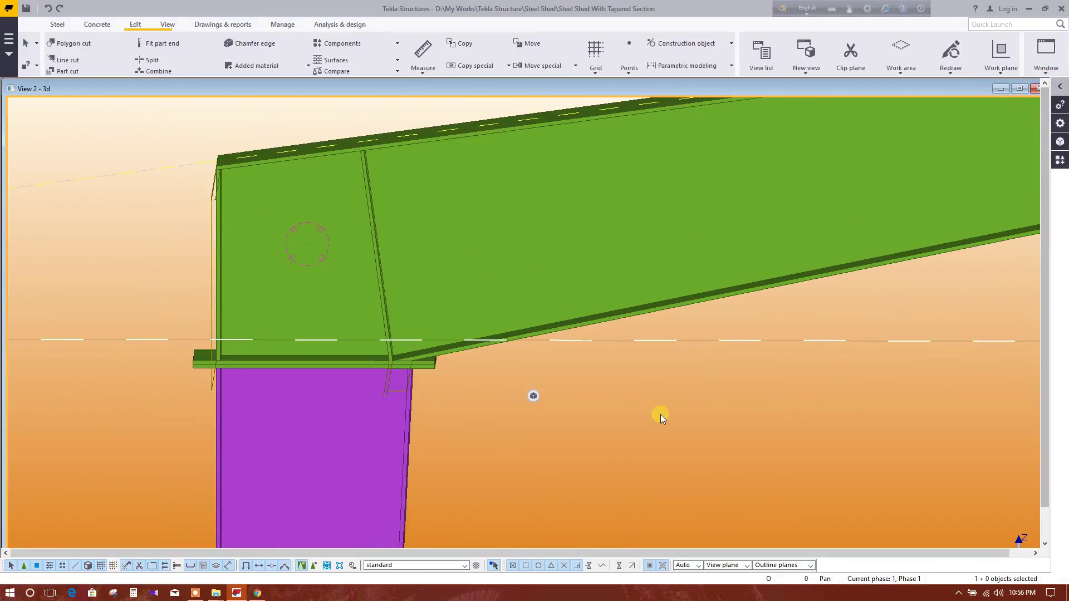
middle_click_drag(670, 421, 545, 296, "ctrl")
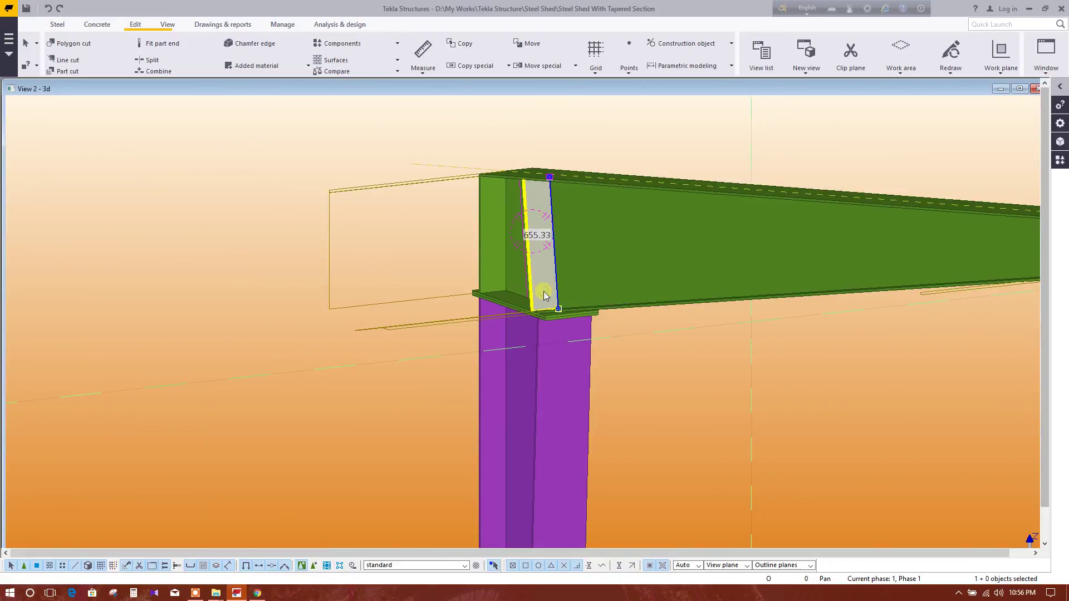
Mirror-copy the stiffener plate to the opposite side of the rafter web with X0 0.00, Y0 5834.70 and angle 90.00.
right_click(340, 172)
mouse_move(425, 244)
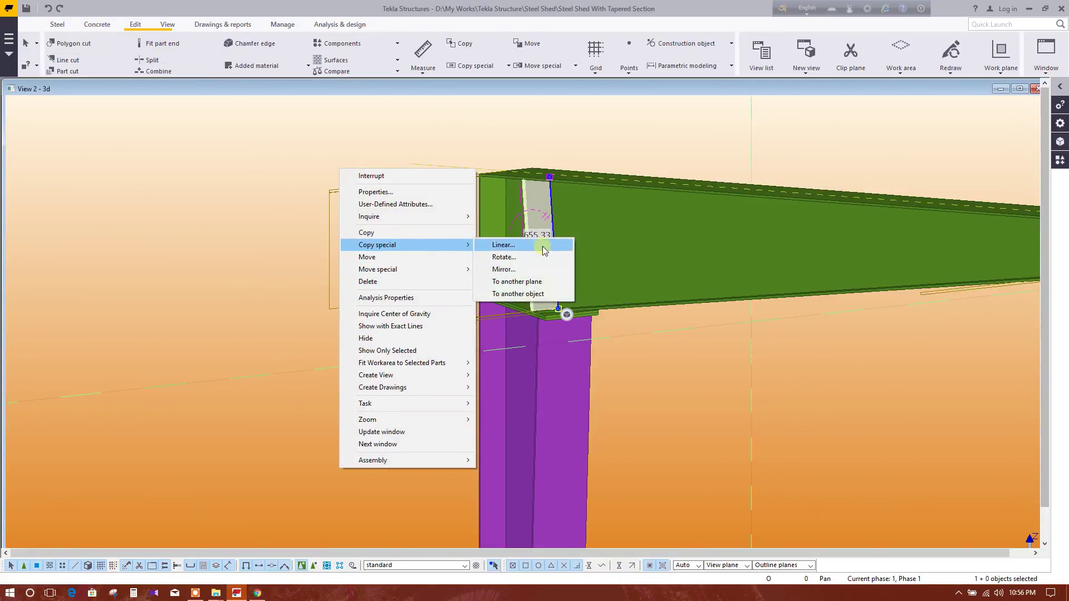
left_click(527, 269)
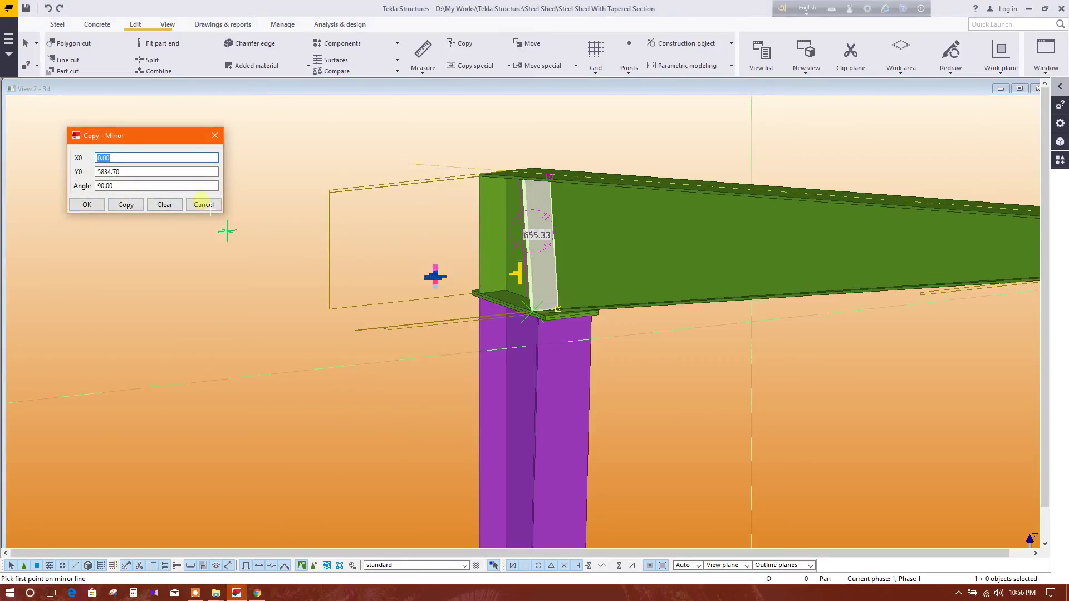
middle_click_drag(931, 330, 418, 353)
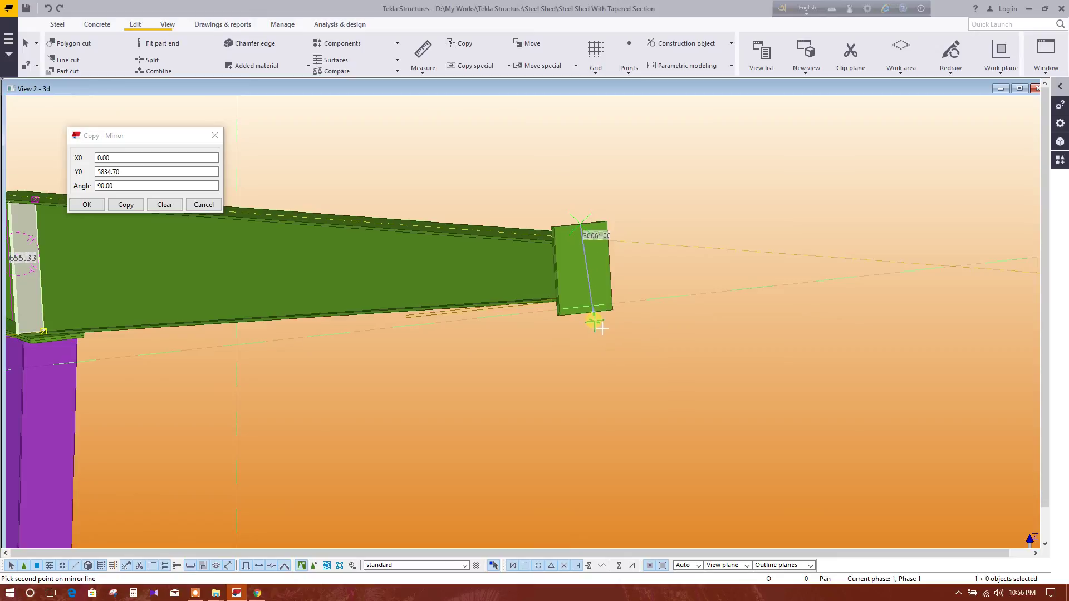
left_click(127, 206)
left_click(88, 204)
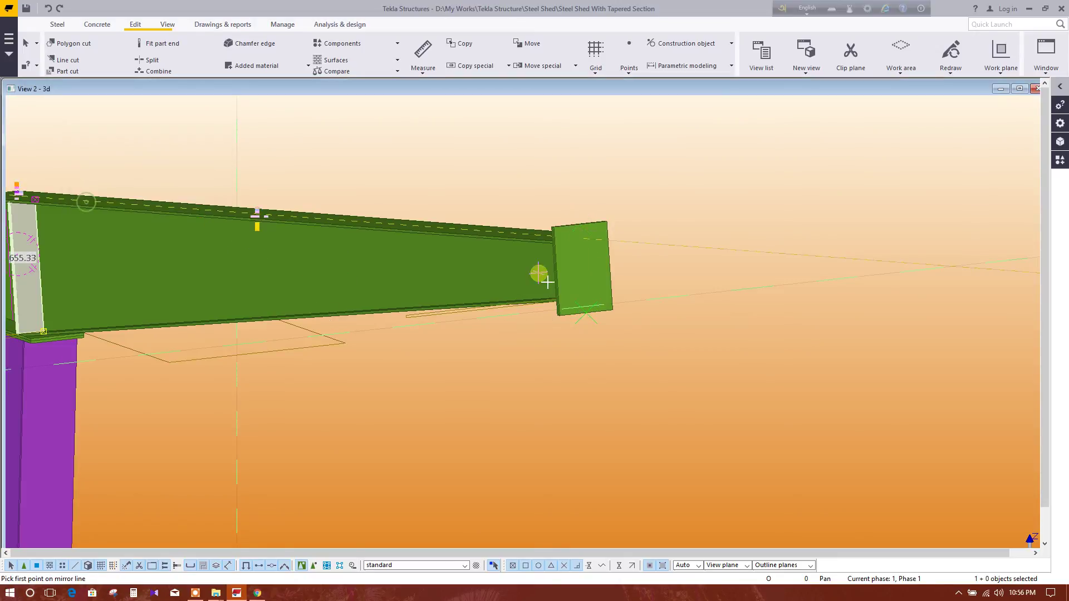
Examine the mirrored stiffener plate's fit against the rafter web, bottom flange and end plate on the opposite side.
scroll(541, 276, "down", 3)
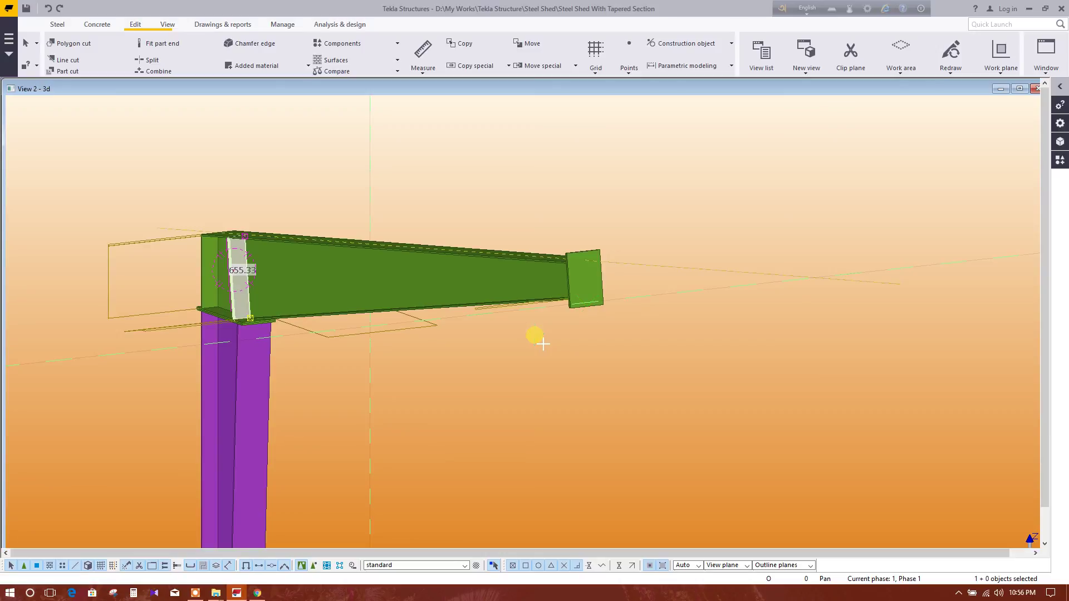
middle_click_drag(650, 376, 507, 380, "ctrl")
scroll(145, 312, "up", 4)
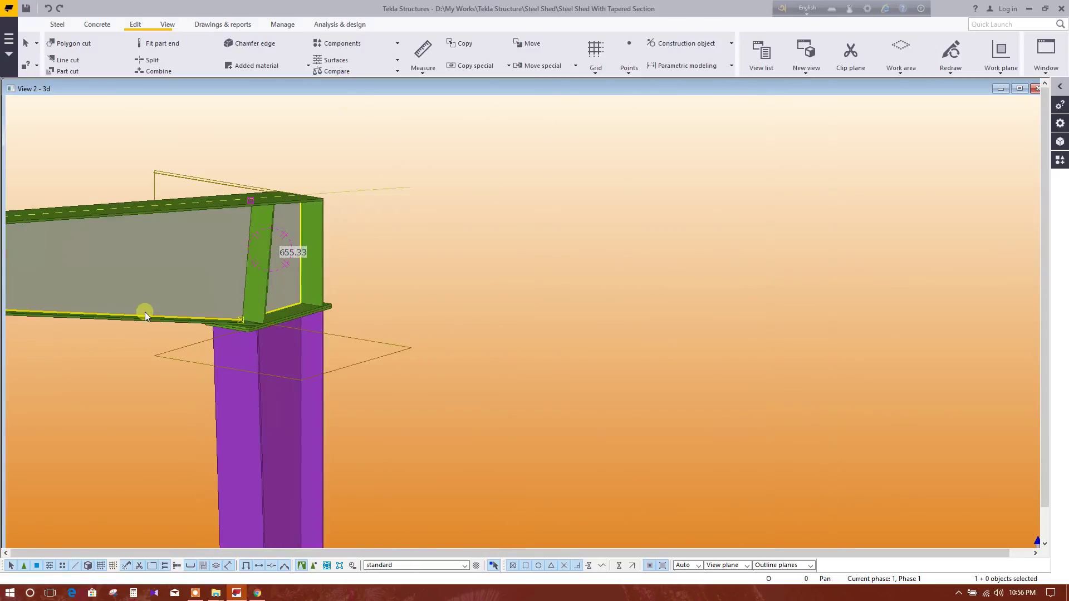
scroll(304, 329, "up", 5)
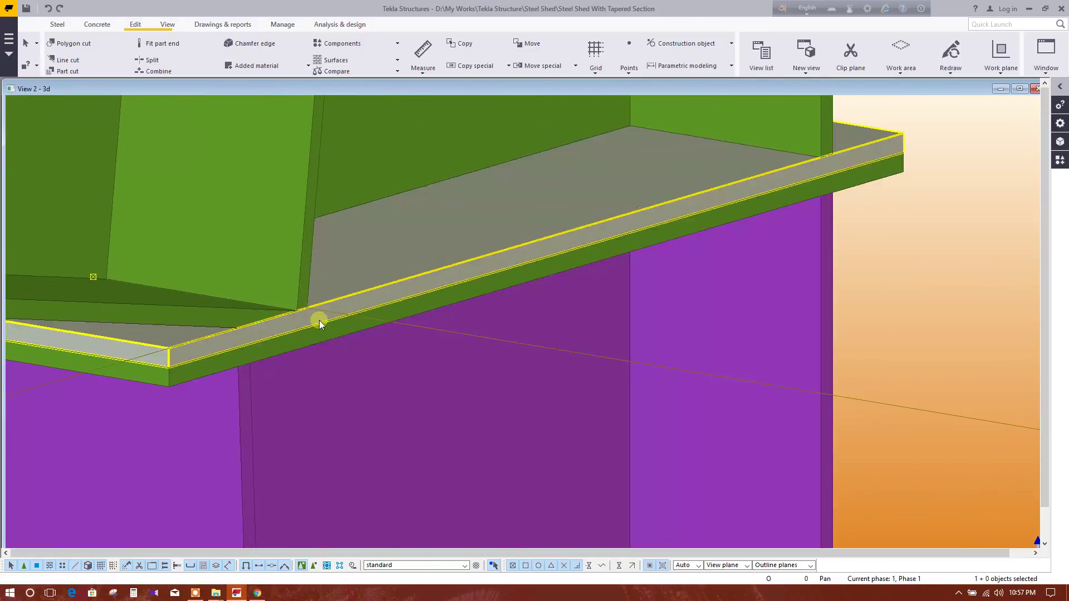
scroll(308, 302, "down", 3)
left_click(801, 286)
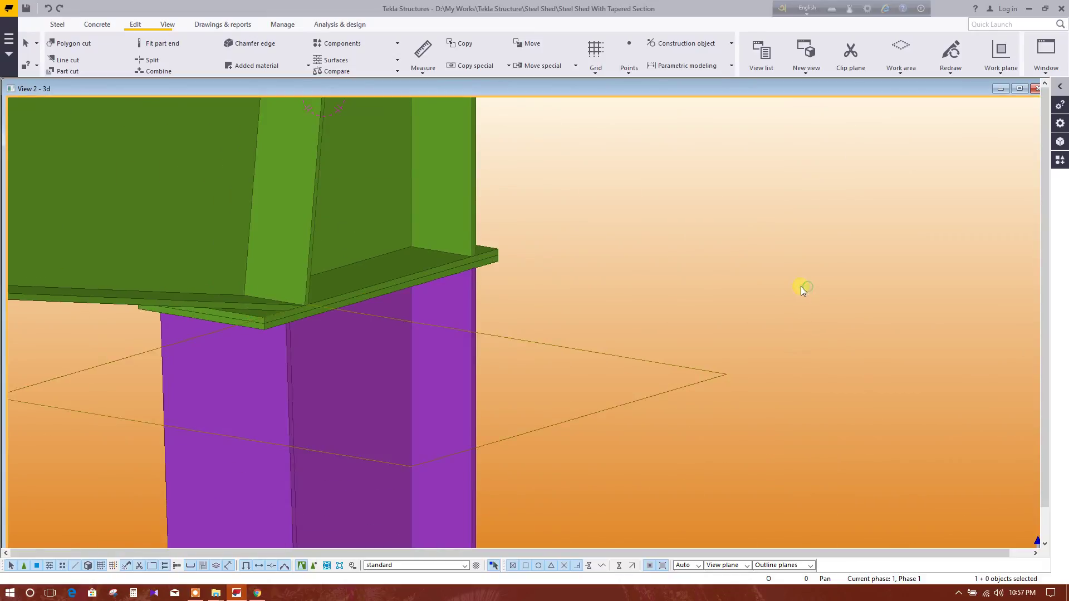
scroll(479, 292, "down", 2)
middle_click_drag(479, 292, 549, 260)
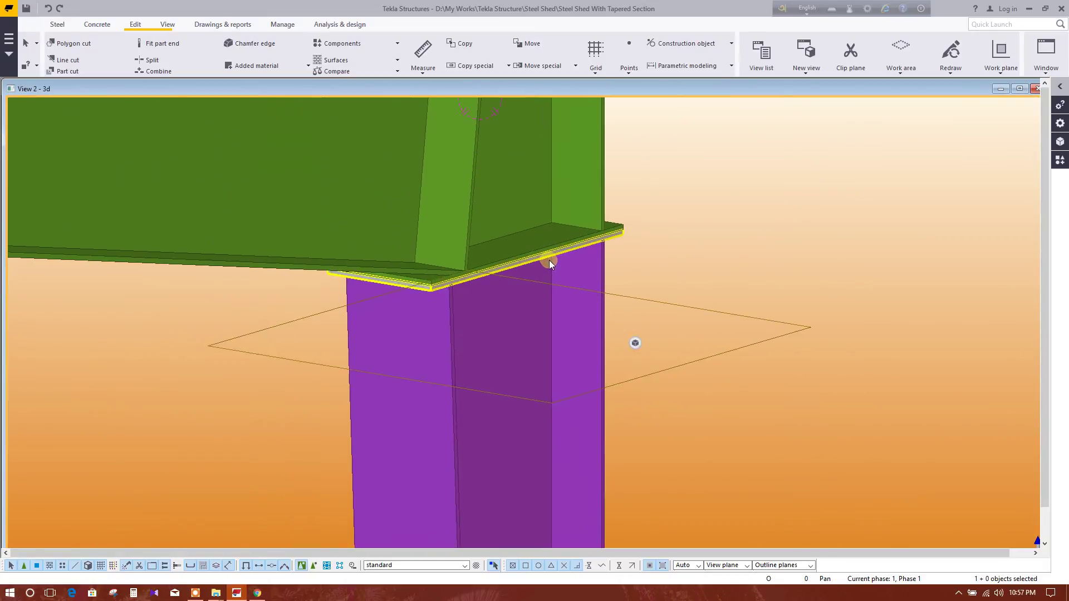
Switch to View 1 - GRID 1 and show the tapered rafter between grid lines A and B.
left_click(1049, 76)
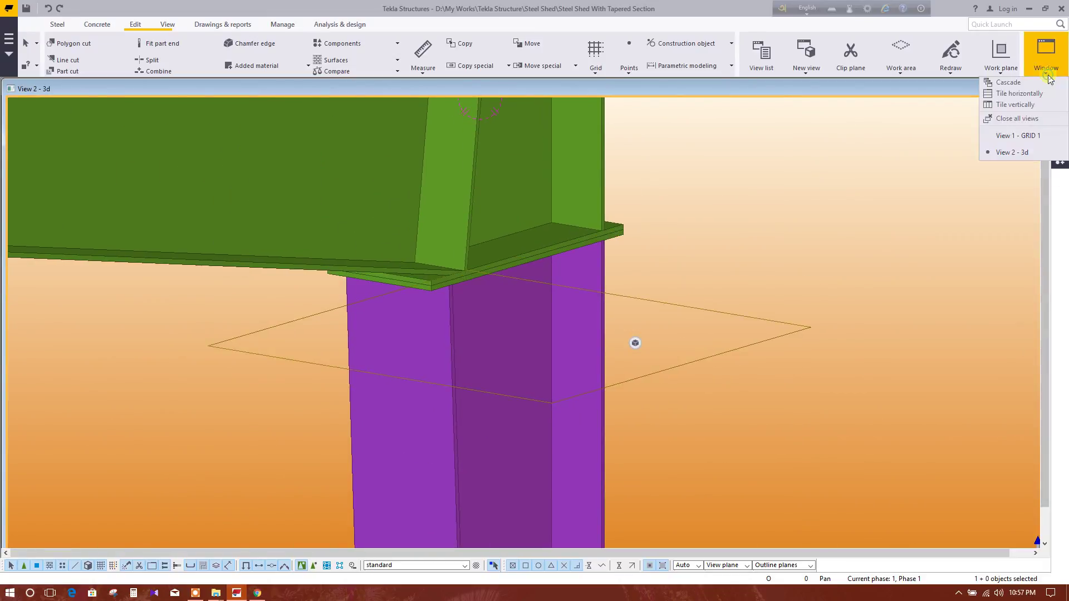
left_click(1008, 136)
scroll(708, 246, "down", 3)
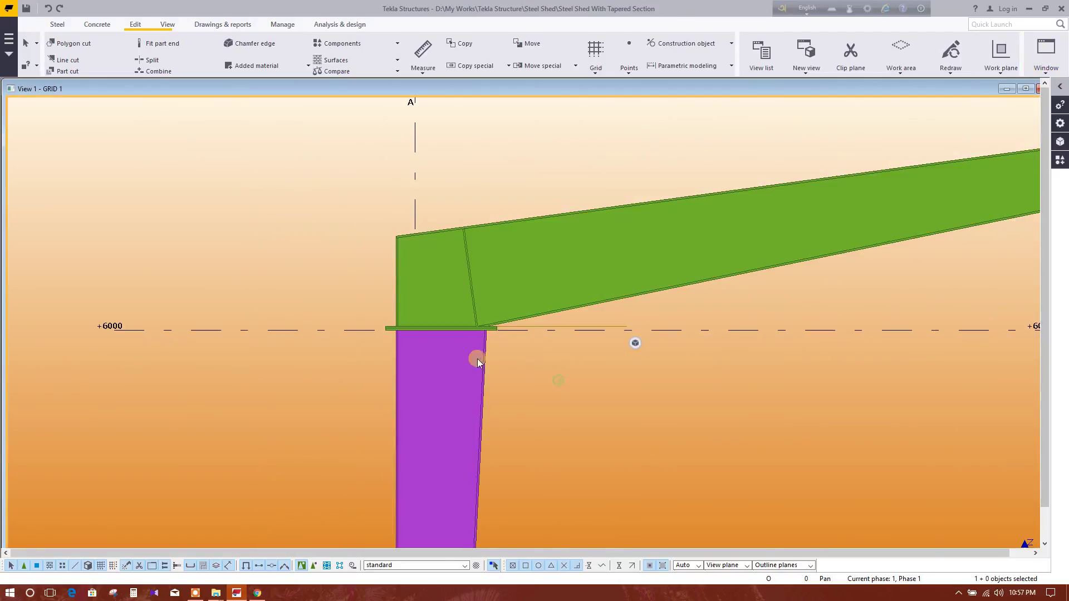
scroll(406, 329, "down", 1)
middle_click_drag(584, 359, 480, 368)
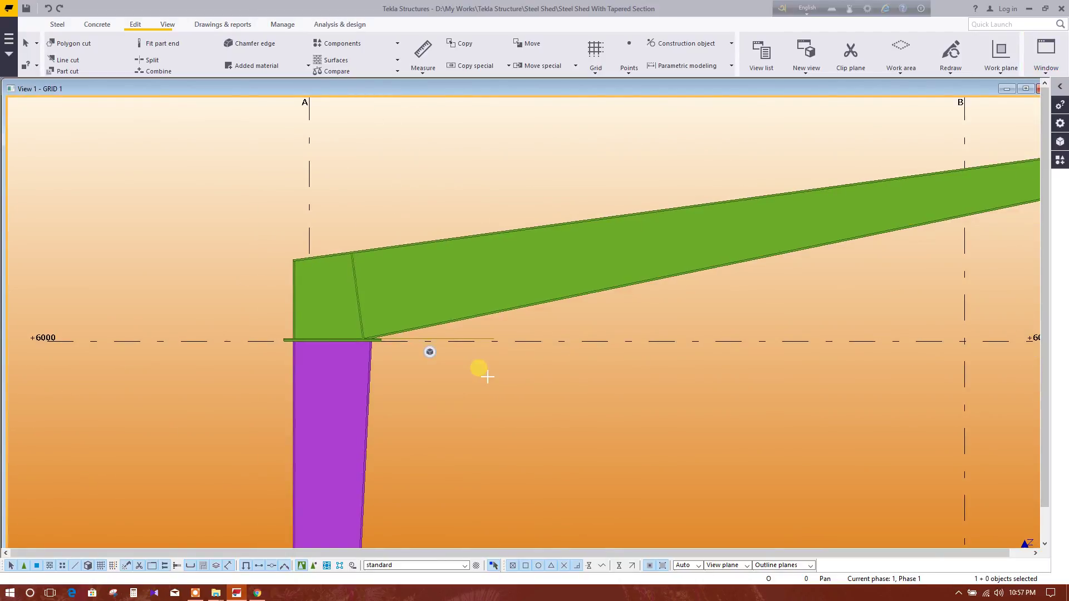